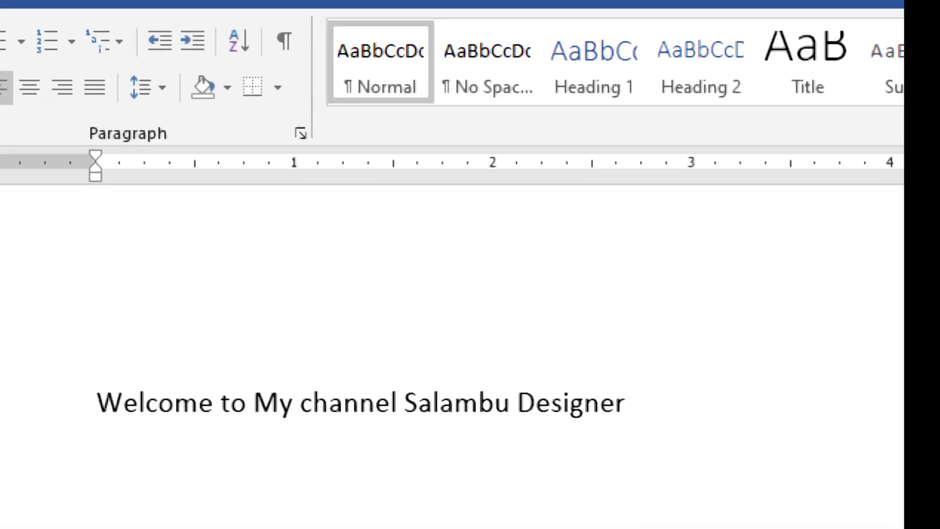
# - Cut the word "Welcome" from the start of the line
pyautogui.moveTo(97, 403); pyautogui.dragTo(221, 403)
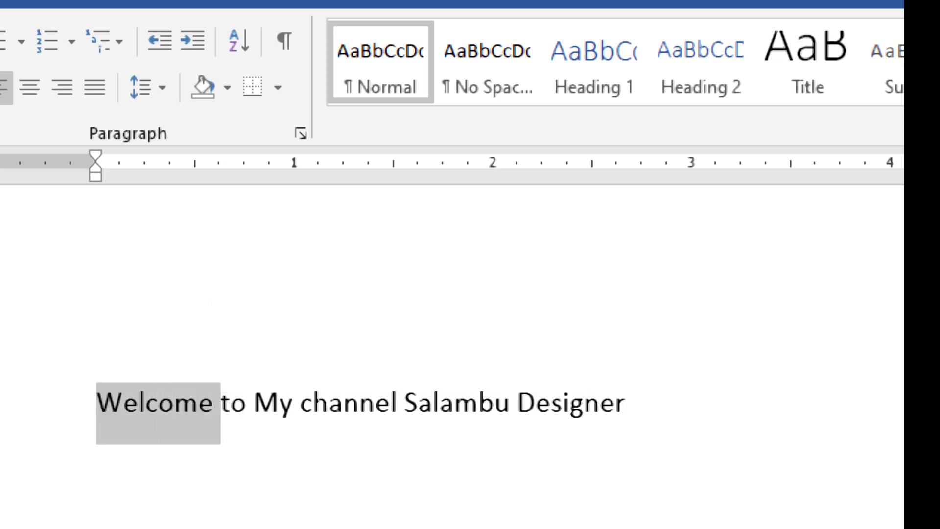
pyautogui.hotkey('ctrl', 'shift', 'Left')
pyautogui.scroll(-1, 451, 356)
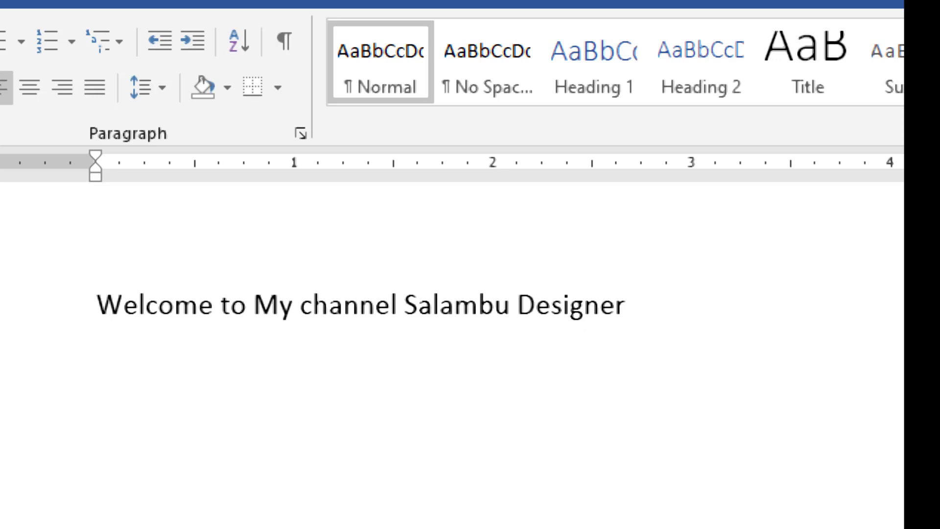
pyautogui.click(217, 304)
pyautogui.hotkey('shift', 'Left')
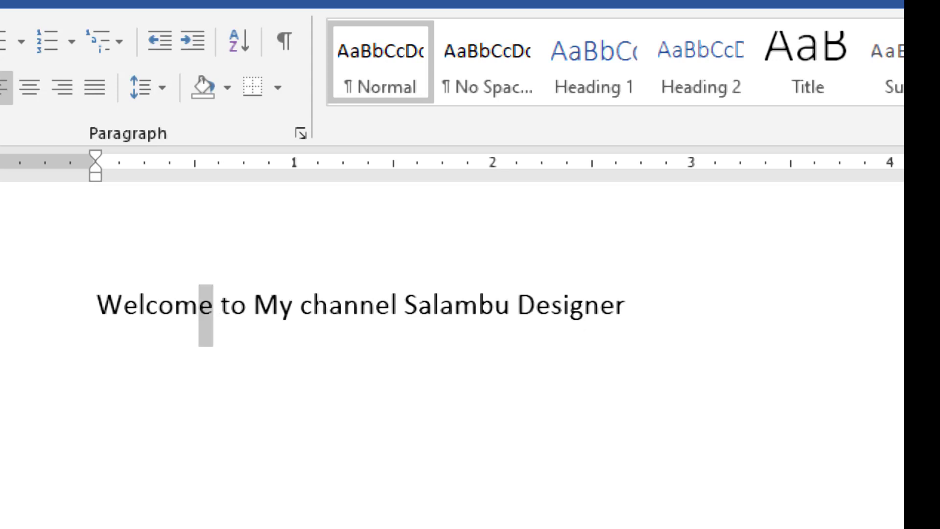
pyautogui.hotkey('ctrl', 'shift', 'Left')
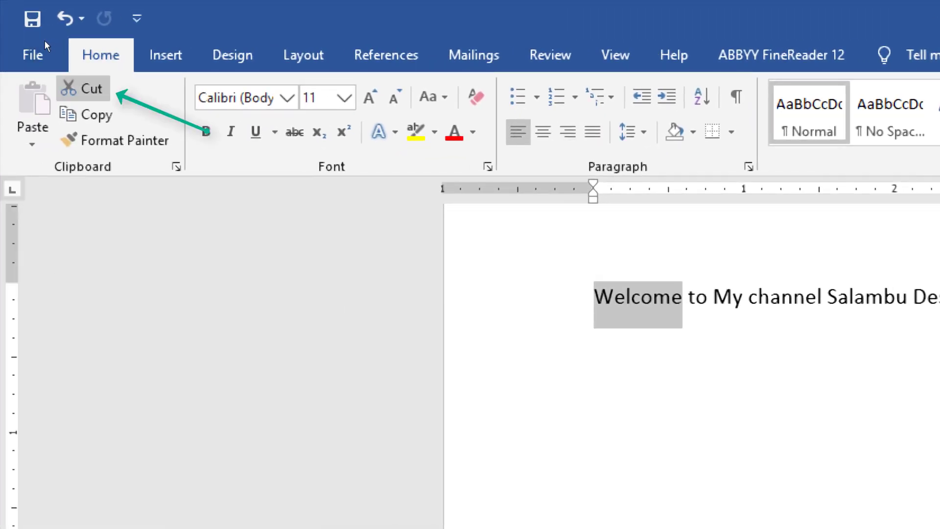
pyautogui.hotkey('ctrl', 'x')
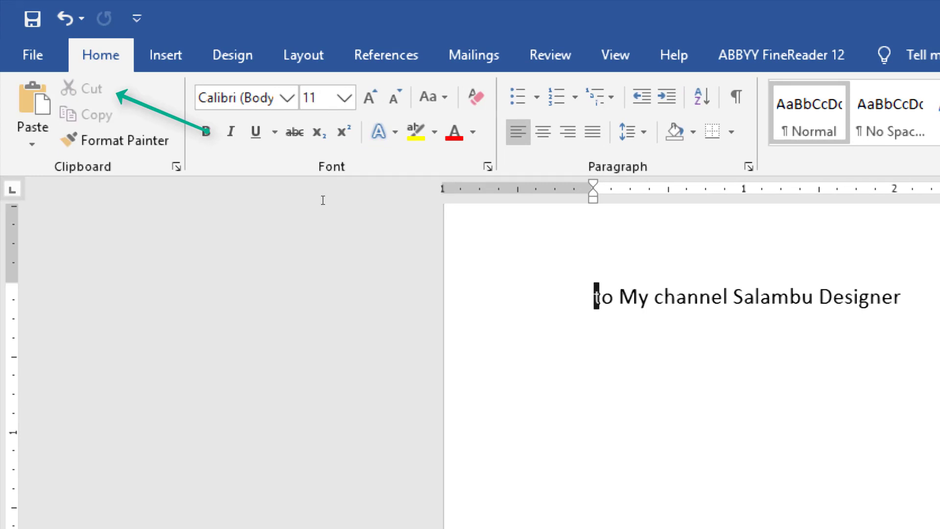
# - Paste the cut word "Welcome" on an empty line three lines below the remaining text
pyautogui.press('Down')
pyautogui.press('Down')
pyautogui.press('Down')
pyautogui.scroll(-1, 299, 231)
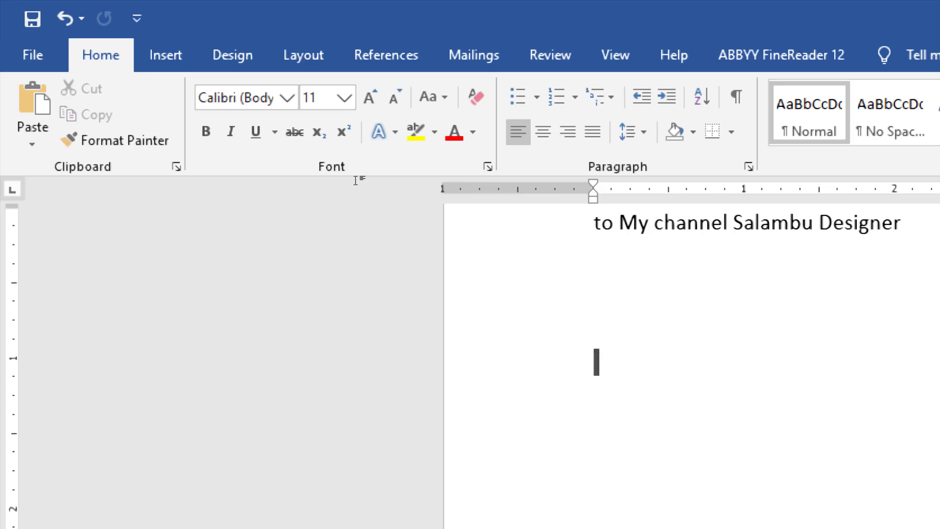
pyautogui.hotkey('ctrl', 'v')
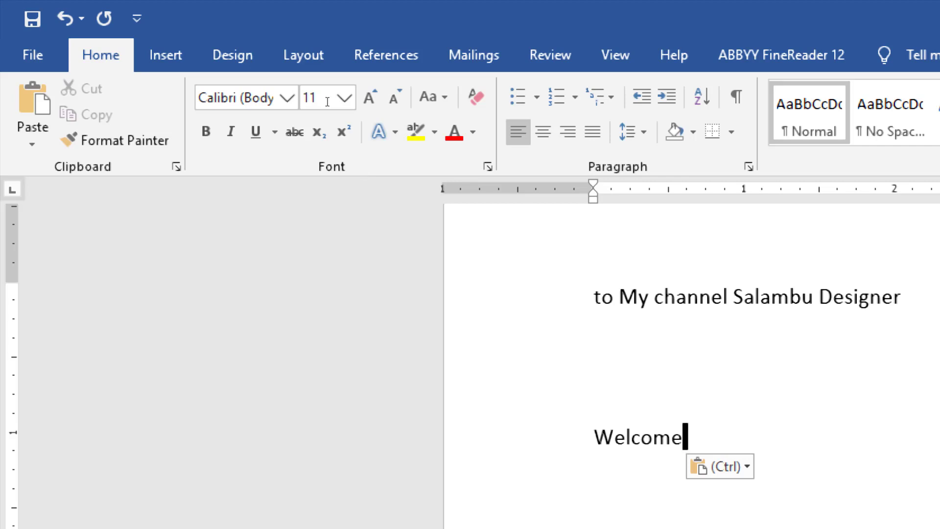
# - Copy the whole line "to My channel Salambu Designer" to the clipboard
pyautogui.hotkey('ctrl', 'a')
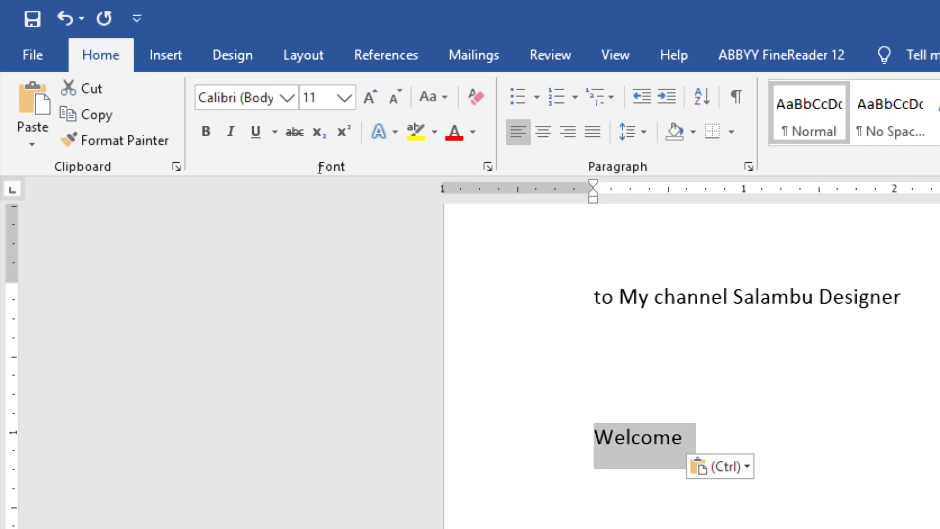
pyautogui.press('Up')
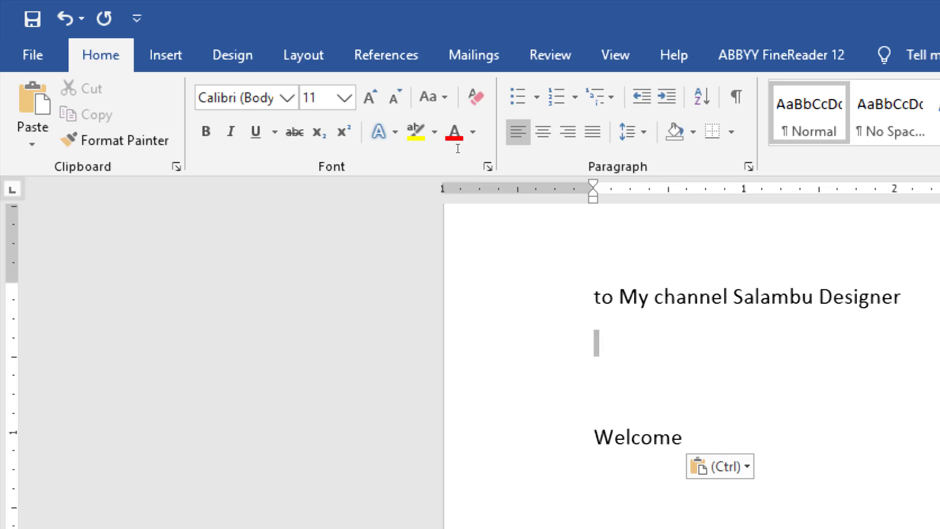
pyautogui.hotkey('shift', 'Left')
pyautogui.hotkey('shift', 'Left')
pyautogui.hotkey('shift', 'Left')
pyautogui.hotkey('shift', 'Left')
pyautogui.hotkey('shift', 'Left')
pyautogui.hotkey('shift', 'Left')
pyautogui.hotkey('shift', 'Left')
pyautogui.hotkey('shift', 'Left')
pyautogui.hotkey('shift', 'Left')
pyautogui.hotkey('shift', 'Left')
pyautogui.hotkey('shift', 'Left')
pyautogui.hotkey('shift', 'Left')
pyautogui.hotkey('shift', 'Left')
pyautogui.hotkey('shift', 'Left')
pyautogui.hotkey('shift', 'Left')
pyautogui.hotkey('shift', 'Left')
pyautogui.hotkey('shift', 'Left')
pyautogui.hotkey('shift', 'Left')
pyautogui.hotkey('shift', 'Left')
pyautogui.hotkey('shift', 'Left')
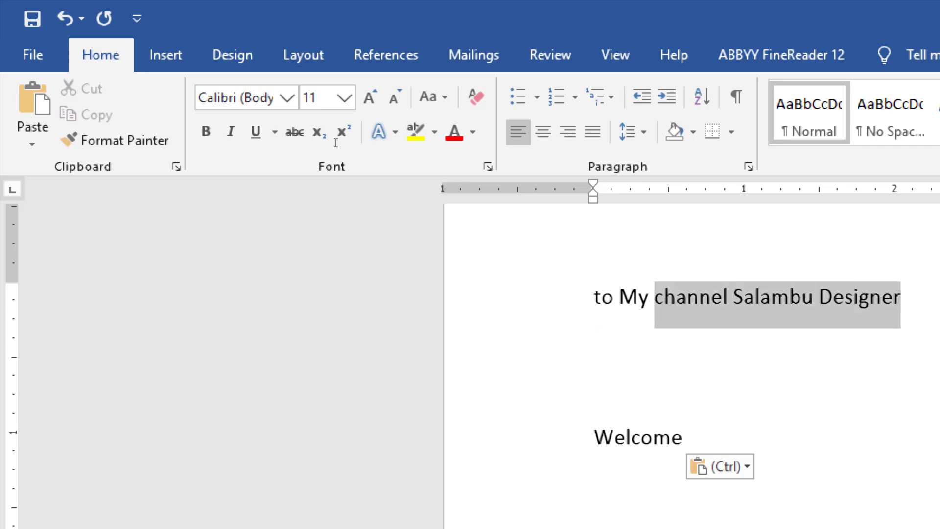
pyautogui.hotkey('shift', 'Left')
pyautogui.hotkey('shift', 'Left')
pyautogui.hotkey('shift', 'Left')
pyautogui.hotkey('shift', 'Left')
pyautogui.hotkey('shift', 'Left')
pyautogui.hotkey('shift', 'Left')
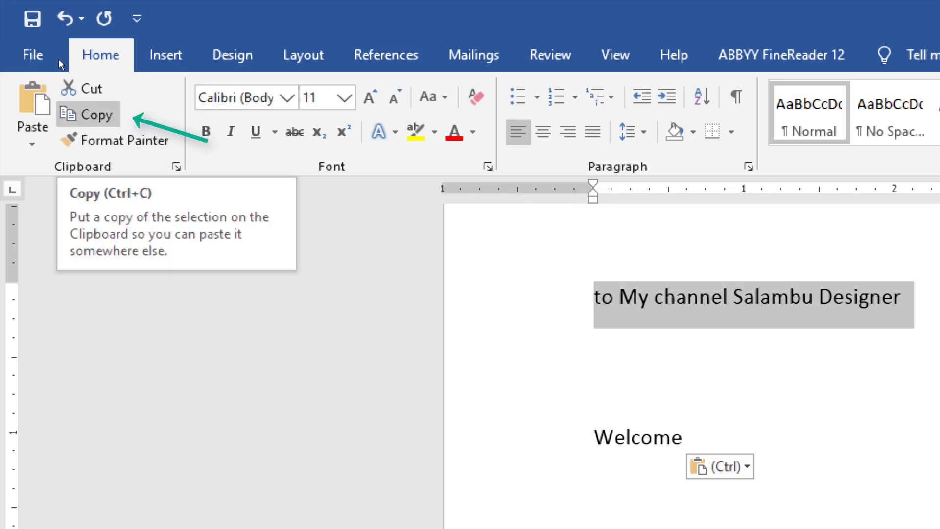
pyautogui.hotkey('ctrl', 'c')
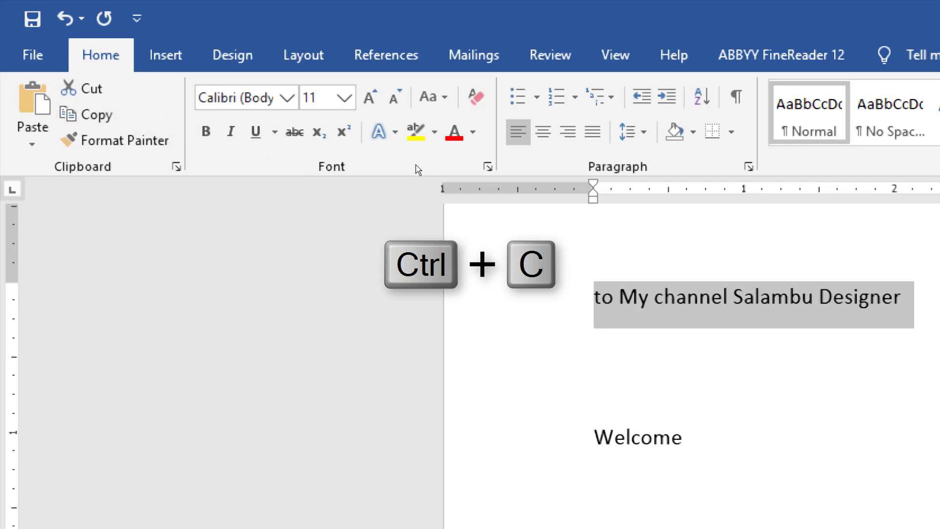
# - Paste the copied line "to My channel Salambu Designer" below the word "Welcome", leaving a gap between them
pyautogui.click(329, 185)
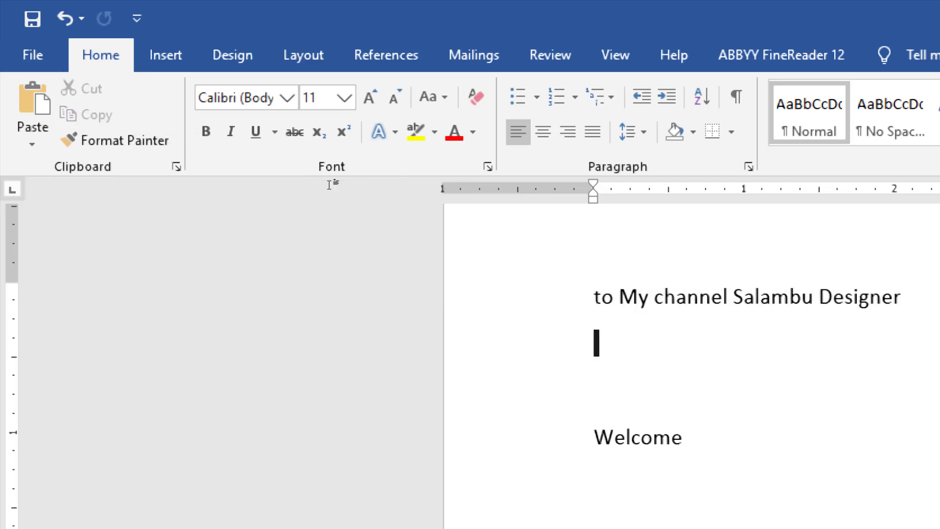
pyautogui.press('Down')
pyautogui.press('Down')
pyautogui.press('End')
pyautogui.press('Return')
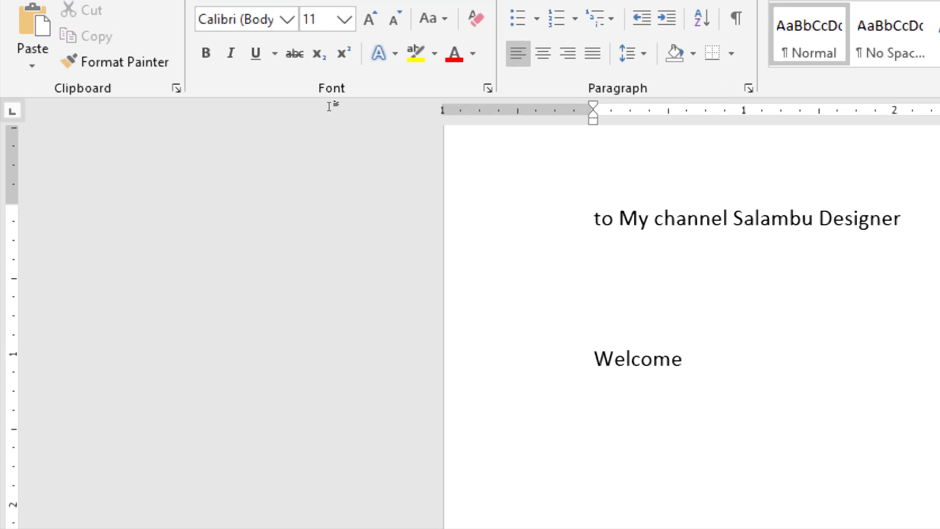
pyautogui.hotkey('ctrl', 'v')
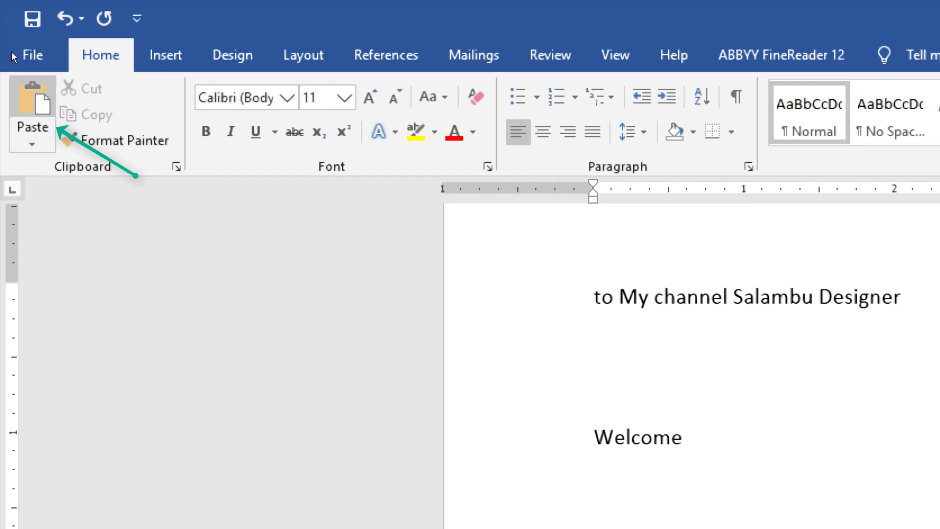
pyautogui.click(33, 113)
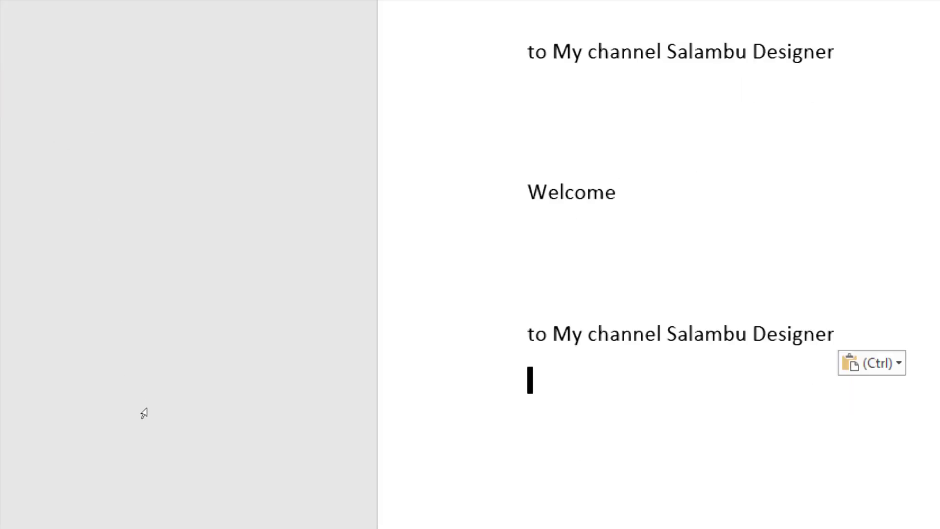
# - Paste the copied line several more times, each copy on its own line below the previous one
pyautogui.hotkey('ctrl', 'v')
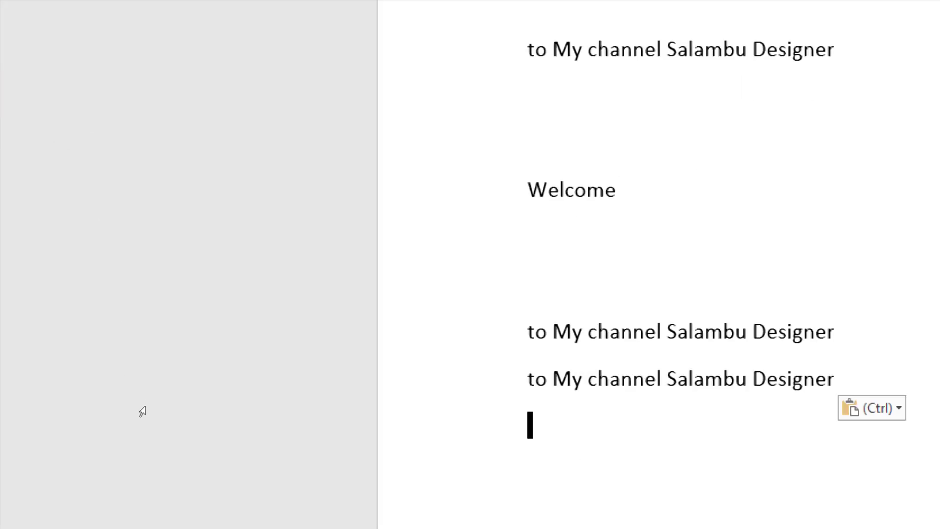
pyautogui.hotkey('ctrl', 'v')
pyautogui.hotkey('ctrl', 'v')
pyautogui.hotkey('ctrl', 'v')
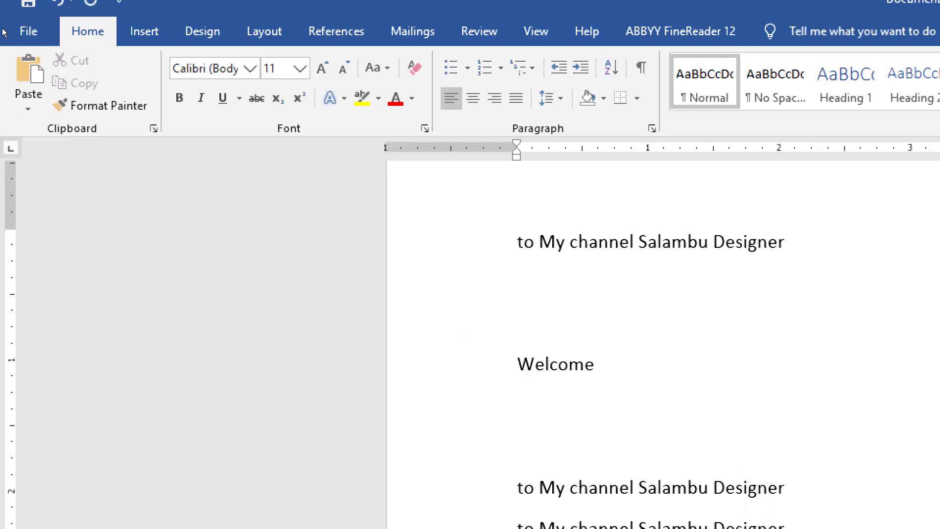
pyautogui.scroll(-1, 294, 159)
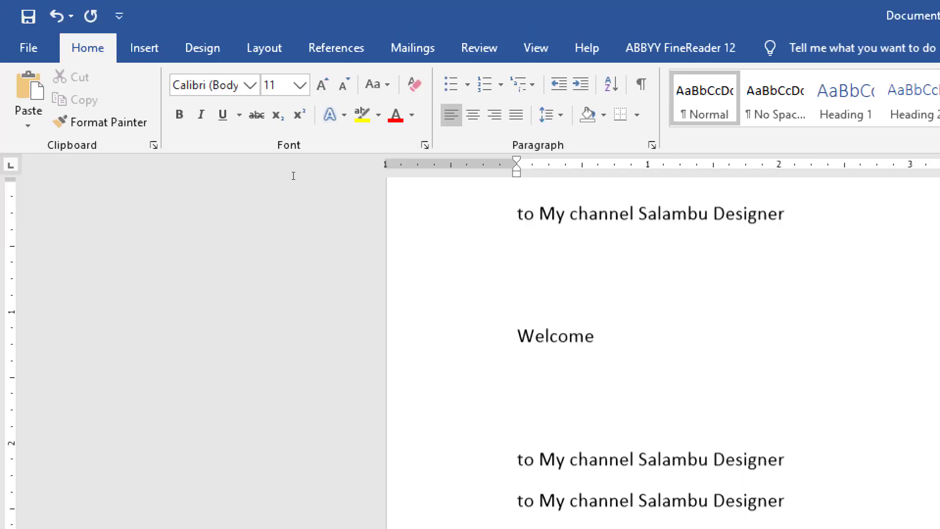
pyautogui.scroll(1, 293, 159)
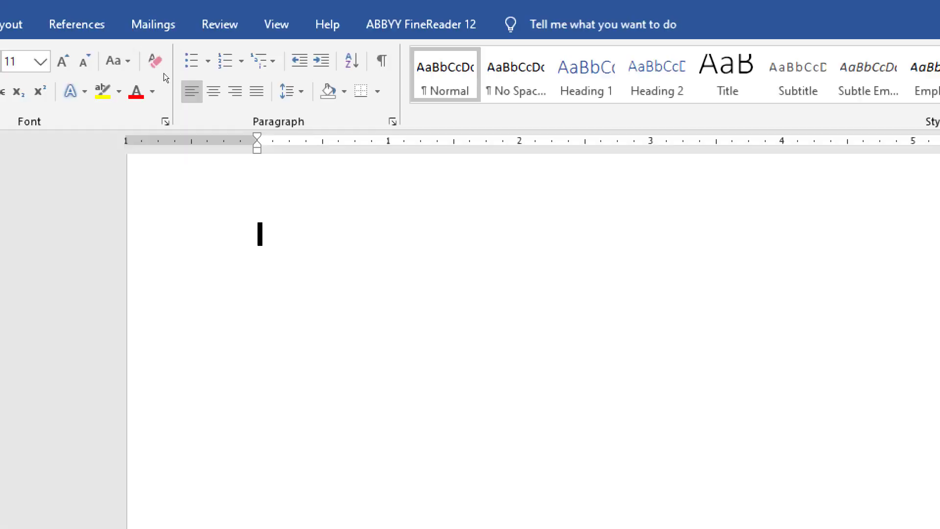
# - Write "Welcome to Salambu Designer" in the blank document and select the whole line
pyautogui.write('Welcome to Salambu Designer')
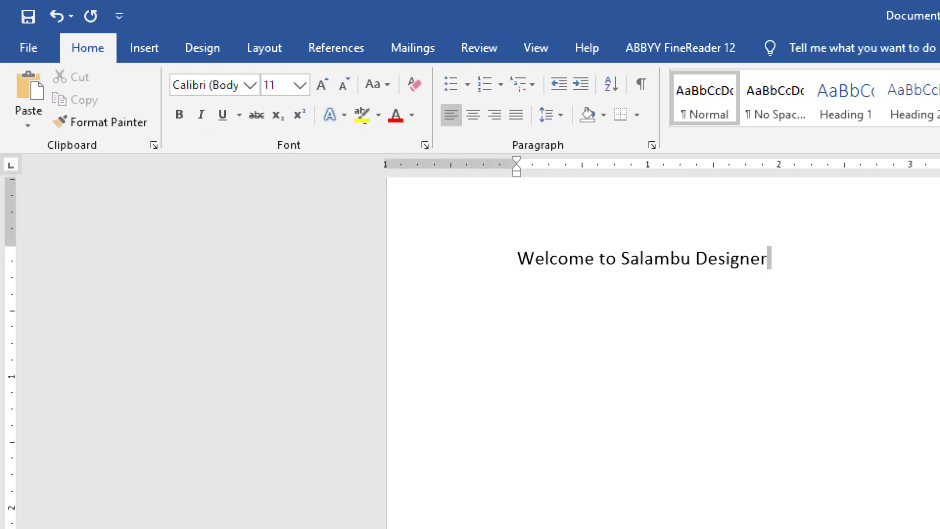
pyautogui.hotkey('ctrl', 'shift', 'Left')
pyautogui.hotkey('ctrl', 'shift', 'Left')
pyautogui.hotkey('ctrl', 'shift', 'Left')
pyautogui.hotkey('ctrl', 'shift', 'Left')
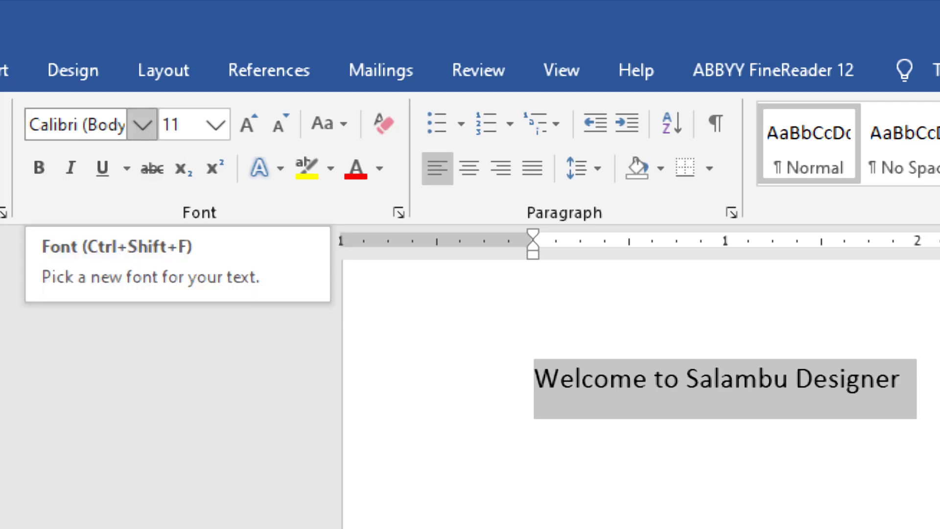
# - Preview different fonts from the font list on the selected line, such as Adobe Caslon Pro Bold and Adobe Fangsong Std R
pyautogui.click(143, 125)
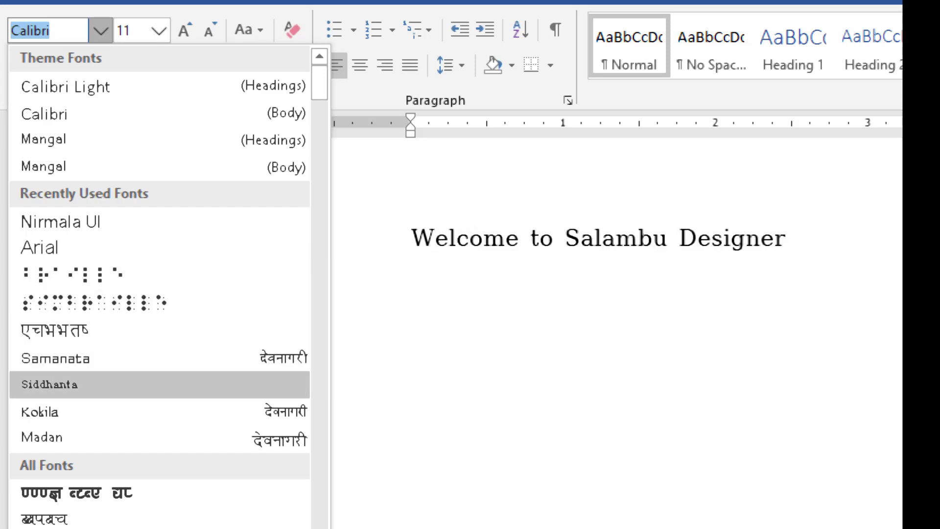
pyautogui.scroll(-3, 147, 384)
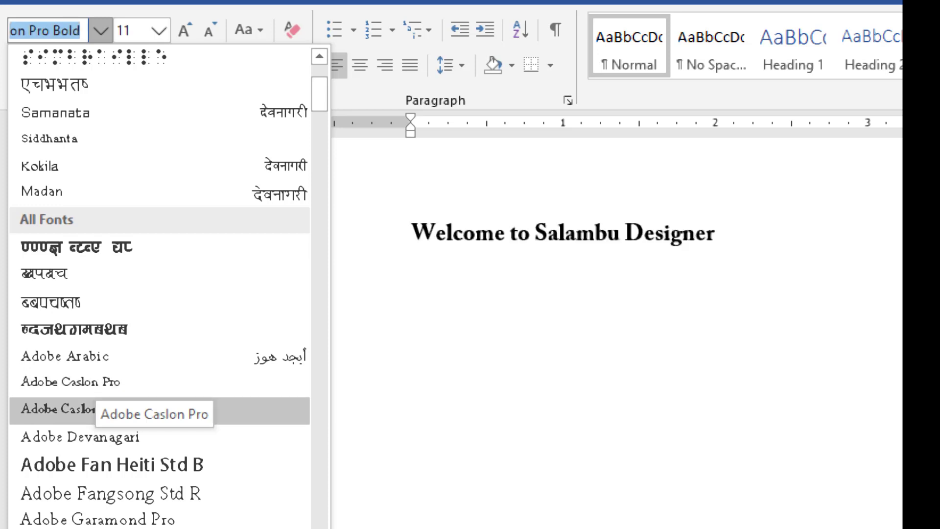
pyautogui.press('Down')
pyautogui.press('Down')
pyautogui.press('Down')
pyautogui.press('Down')
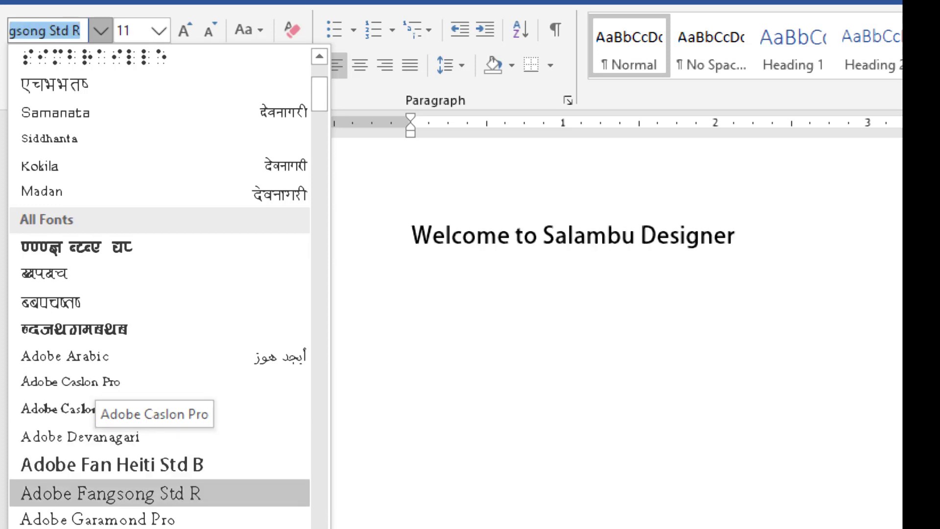
pyautogui.press('Down')
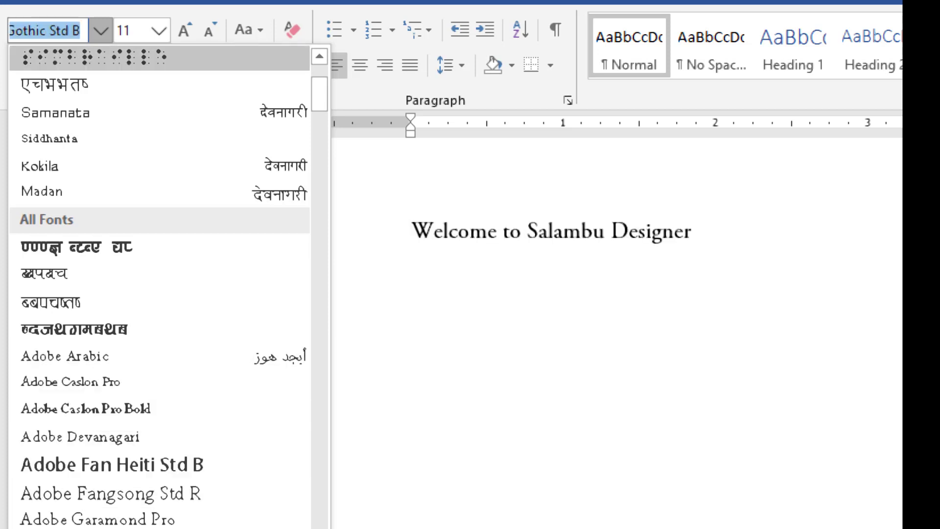
pyautogui.press('Escape')
# - Set the font of the word "to" to Arial
pyautogui.click(517, 232)
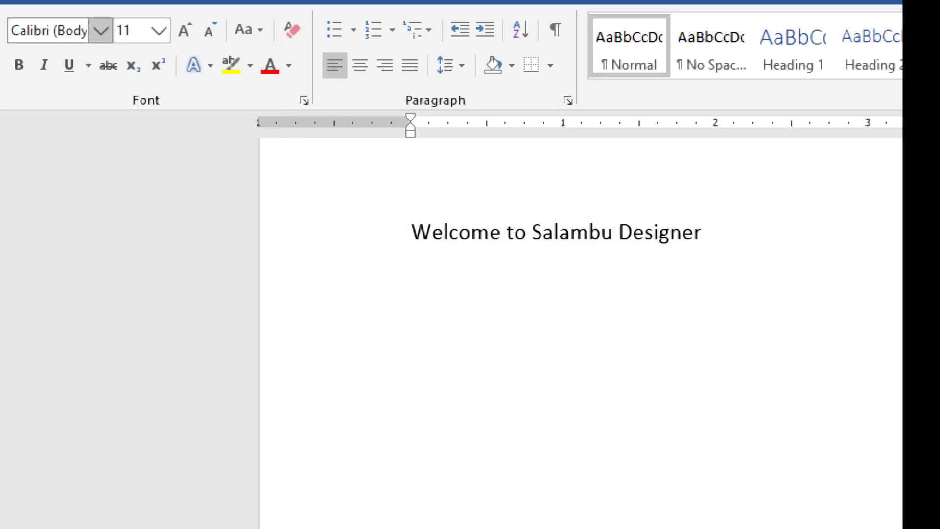
pyautogui.click(101, 31)
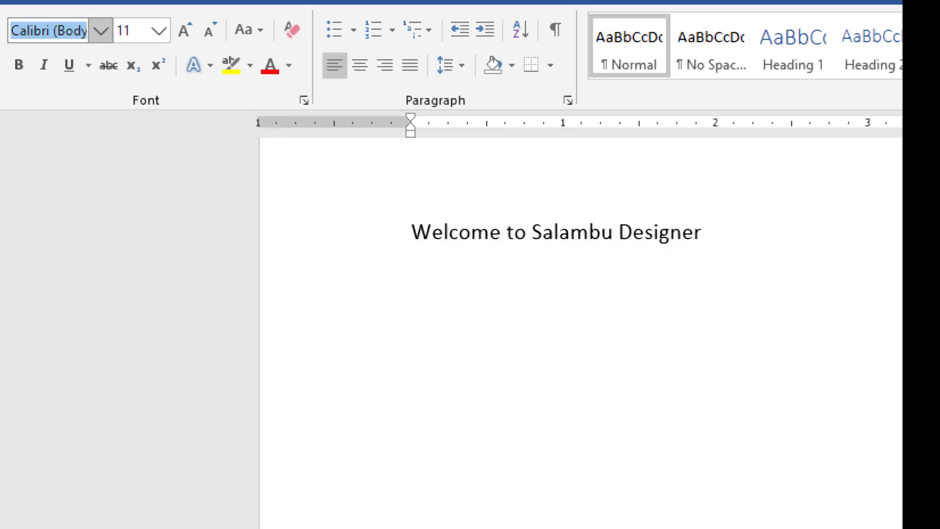
pyautogui.write('Arial')
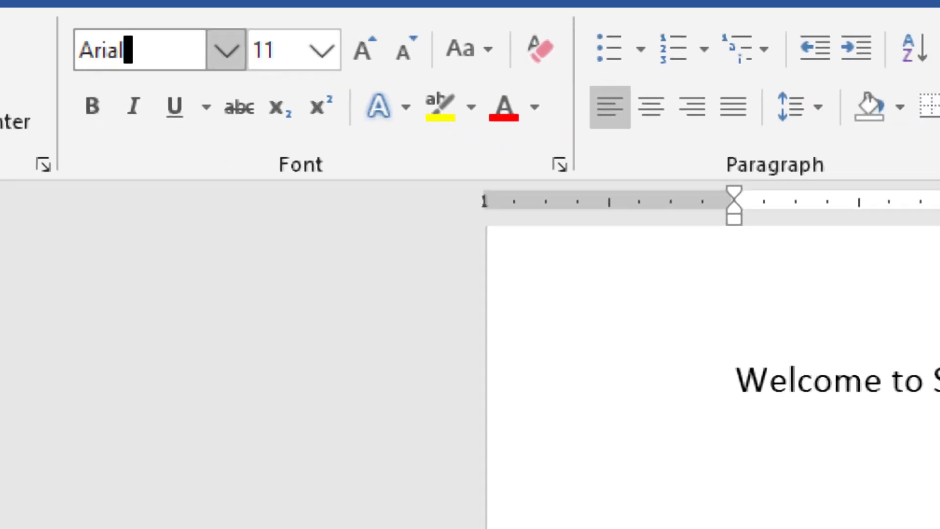
pyautogui.press('Return')
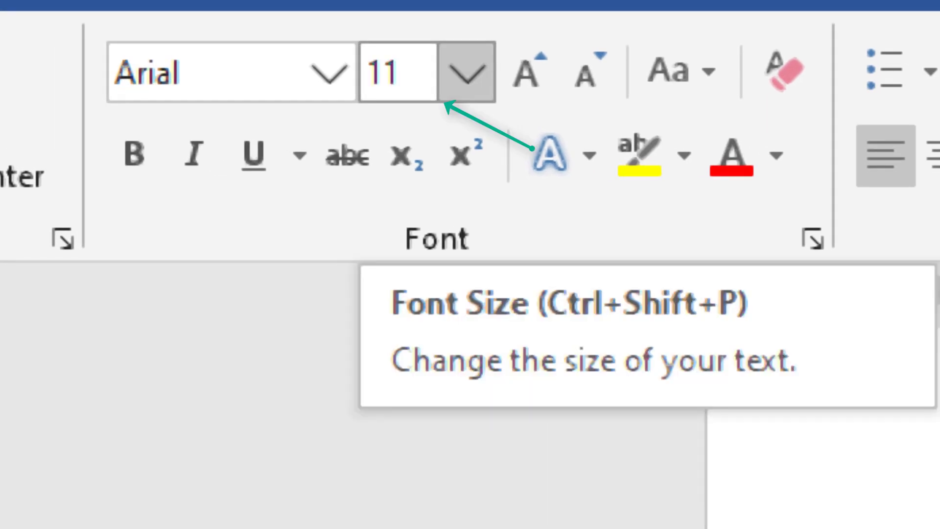
# - Set the font size of the entire line "Welcome to Salambu Designer" to 14
pyautogui.click(466, 72)
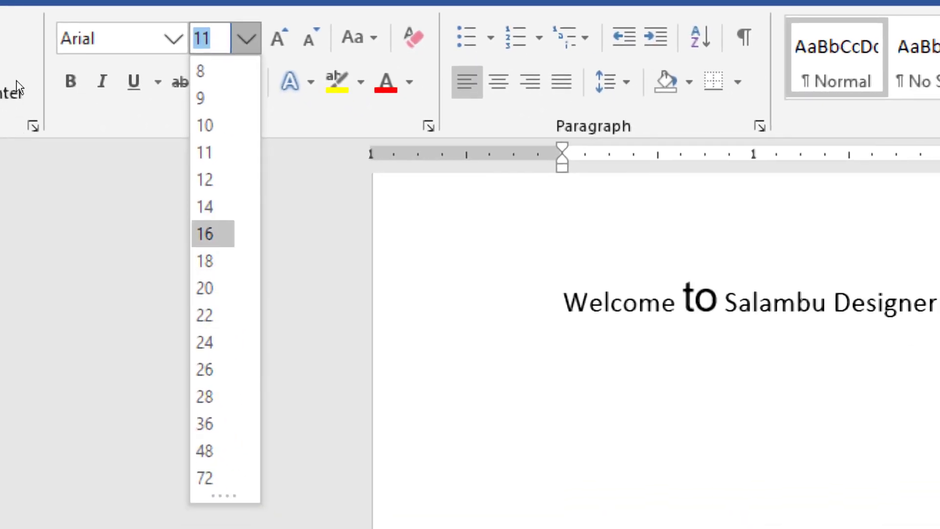
pyautogui.click(225, 147)
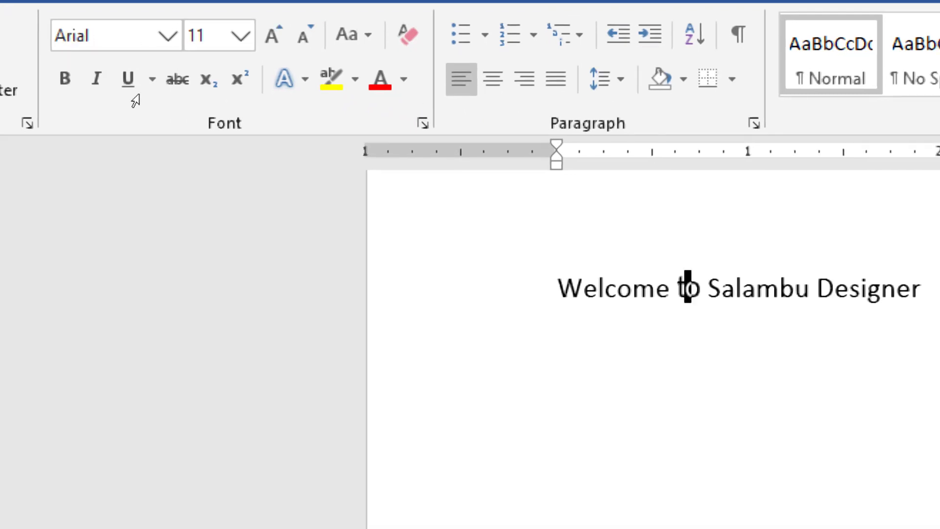
pyautogui.hotkey('ctrl', 'a')
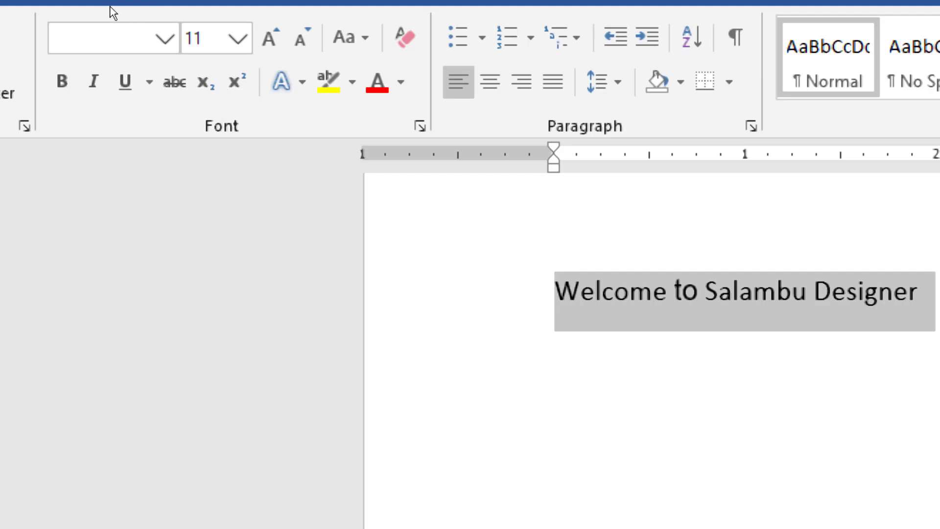
pyautogui.click(238, 38)
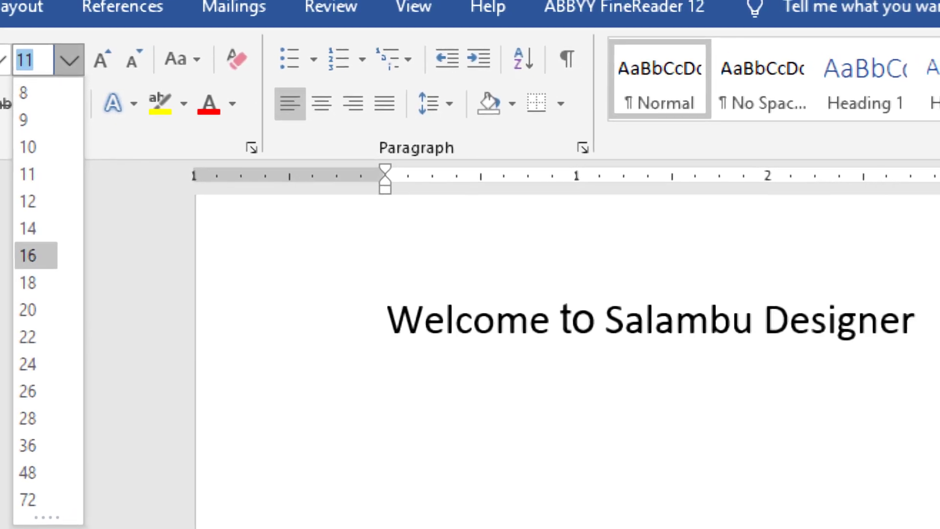
pyautogui.click(111, 218)
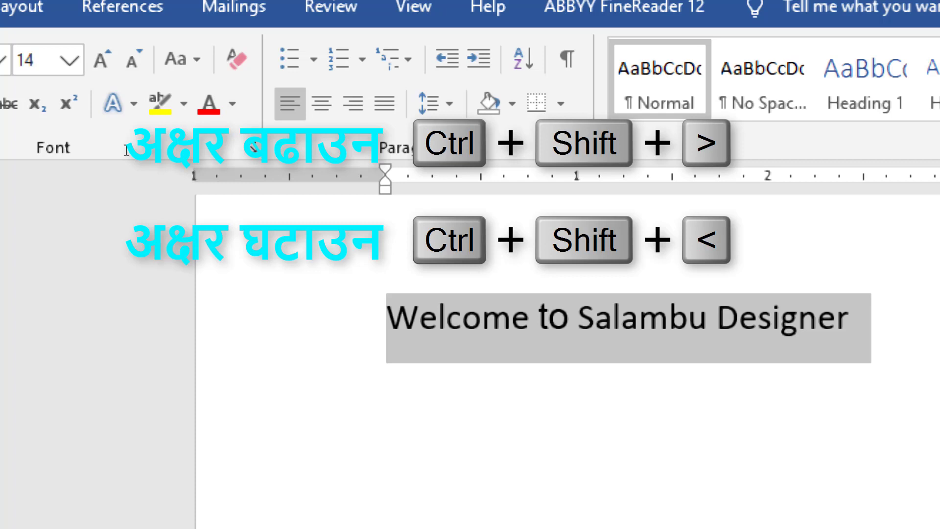
# - Enlarge the selected line's text incrementally and set its font size to 13
pyautogui.hotkey('ctrl', 'shift', '>')
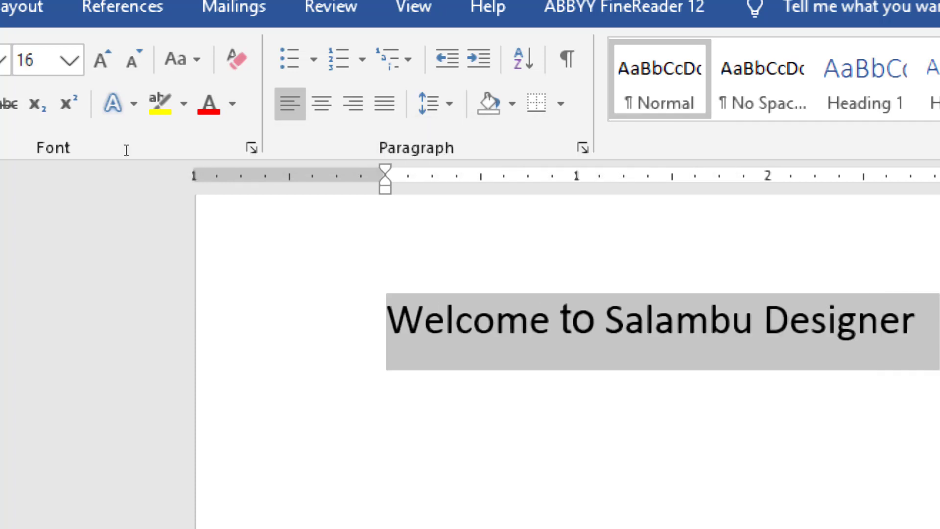
pyautogui.hotkey('ctrl', 'shift', '>')
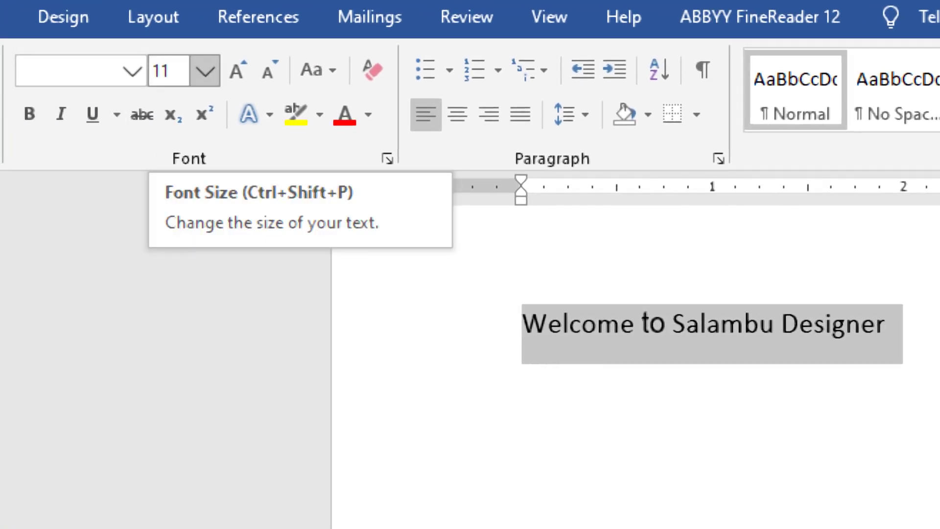
pyautogui.click(205, 71)
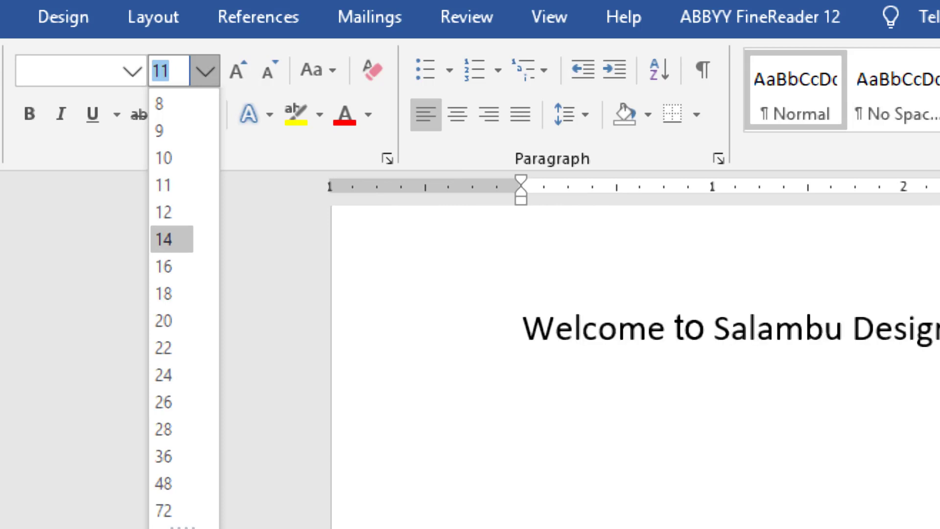
pyautogui.click(174, 71)
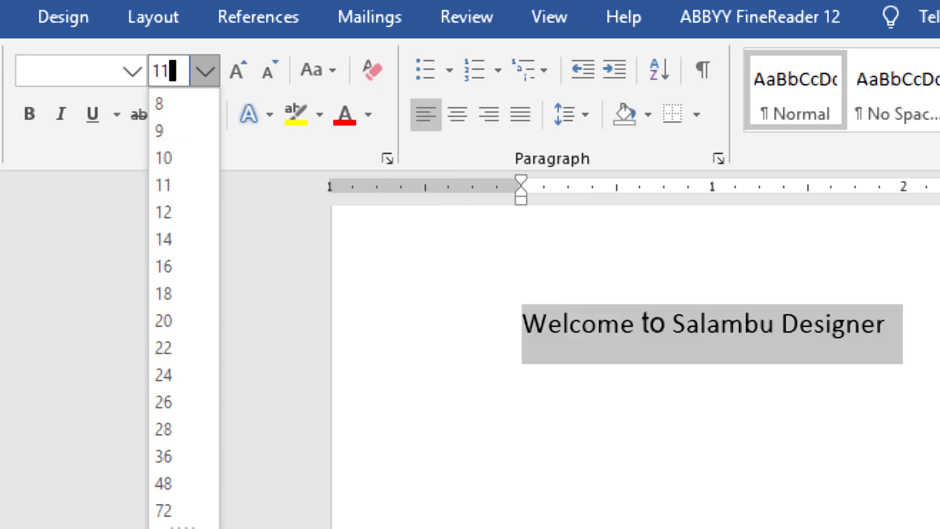
pyautogui.press('BackSpace')
pyautogui.press('BackSpace')
pyautogui.write('13')
pyautogui.press('Return')
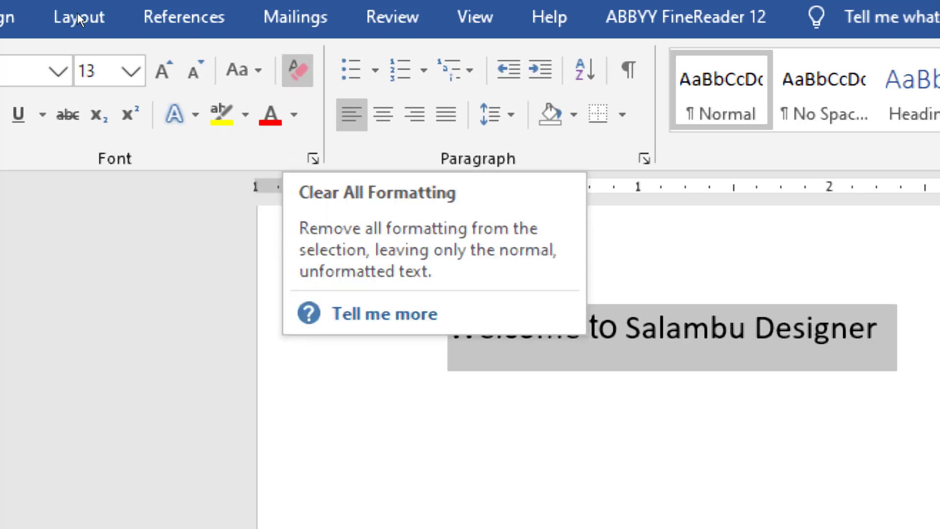
# - Clear all formatting from the selected line and make it bold, italic and underlined
pyautogui.click(297, 70)
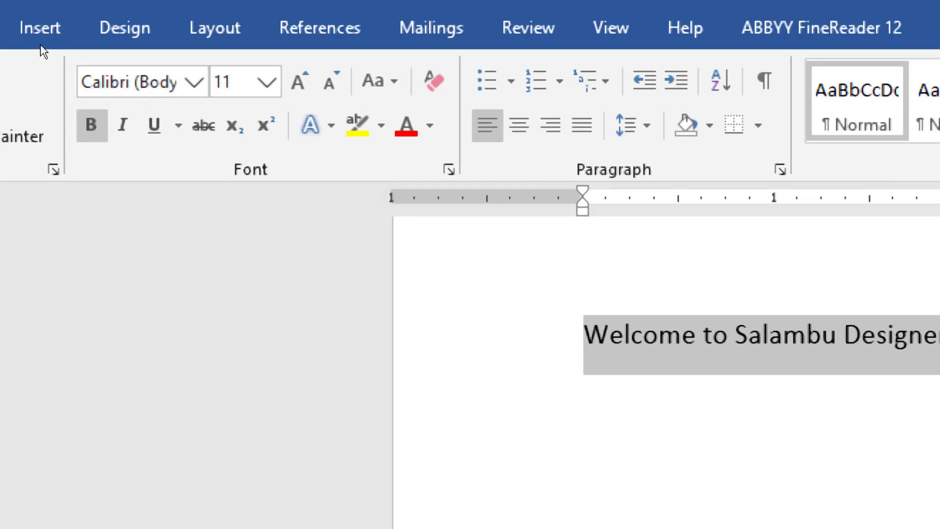
pyautogui.hotkey('ctrl', 'b')
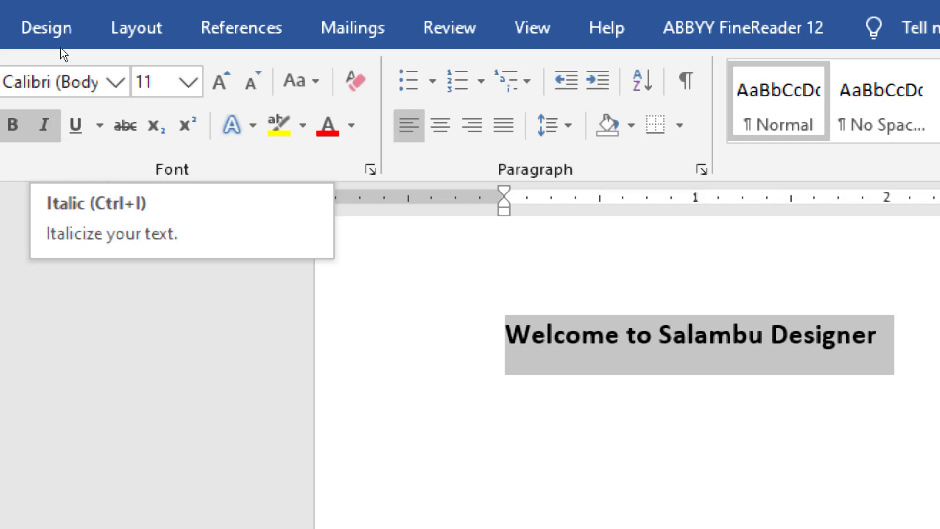
pyautogui.hotkey('ctrl', 'i')
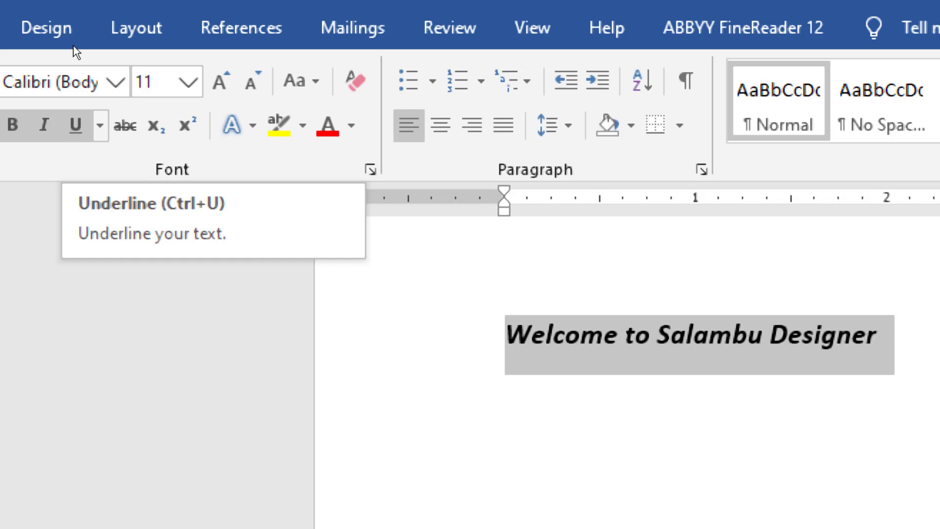
pyautogui.hotkey('ctrl', 'u')
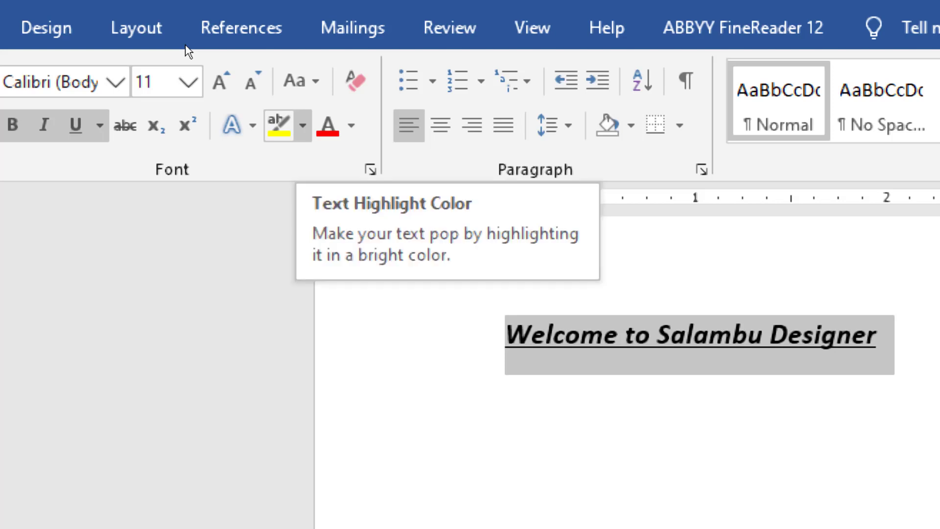
# - Highlight the line "Welcome to Salambu Designer" in yellow
pyautogui.click(303, 125)
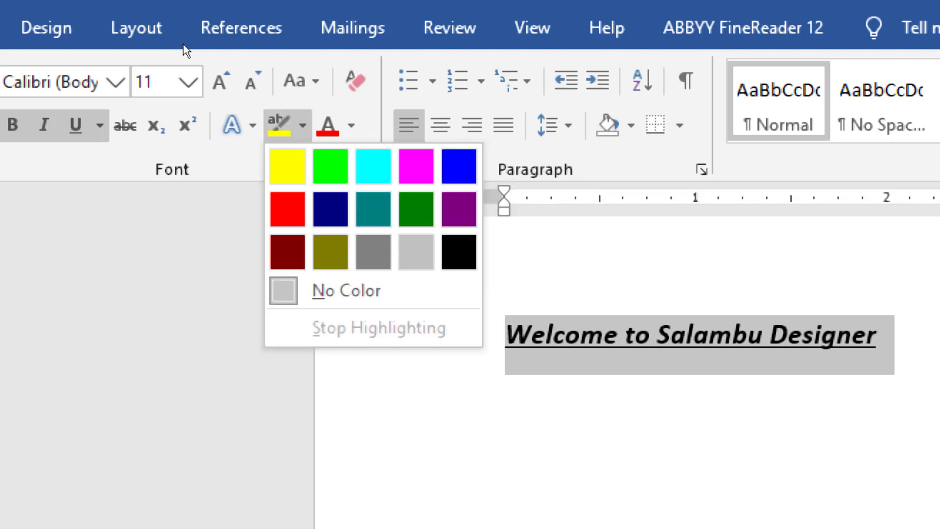
pyautogui.click(287, 165)
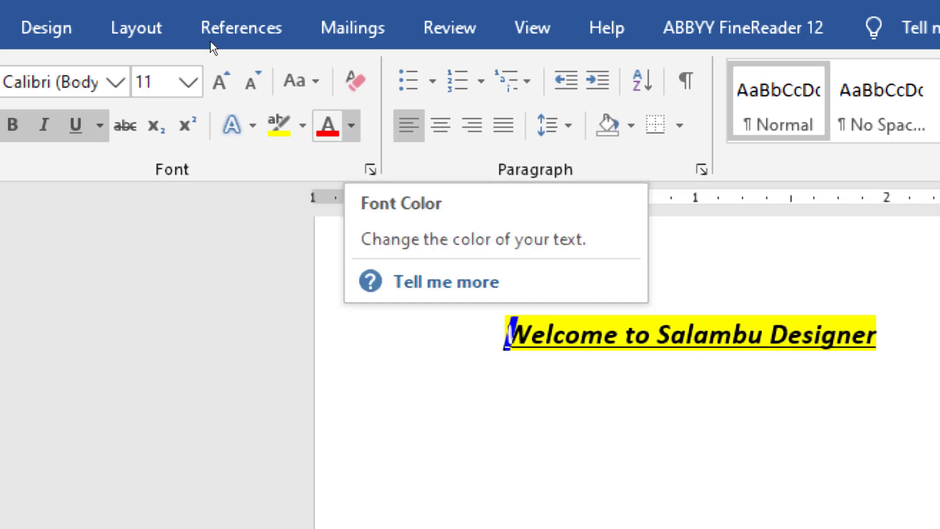
# - Try to apply a light turquoise custom font color from the standard color palette
pyautogui.click(350, 125)
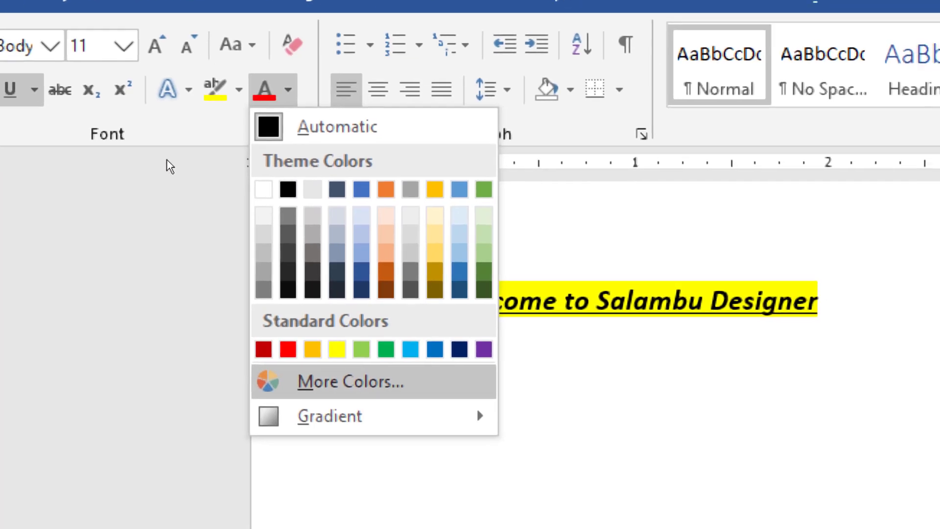
pyautogui.click(414, 415)
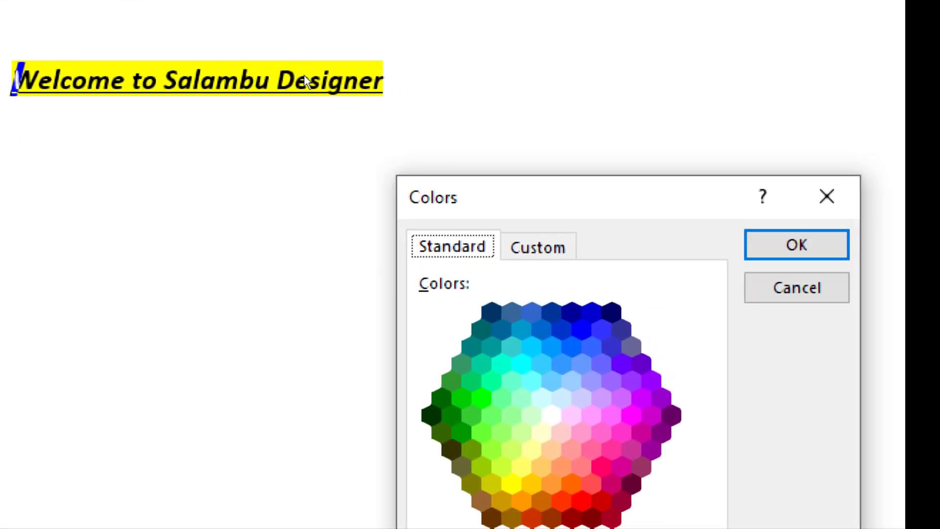
pyautogui.moveTo(712, 389)
pyautogui.mouseDown()
pyautogui.moveTo(652, 355)
pyautogui.moveTo(642, 373)
pyautogui.mouseUp()
pyautogui.press('Down')
pyautogui.press('Down')
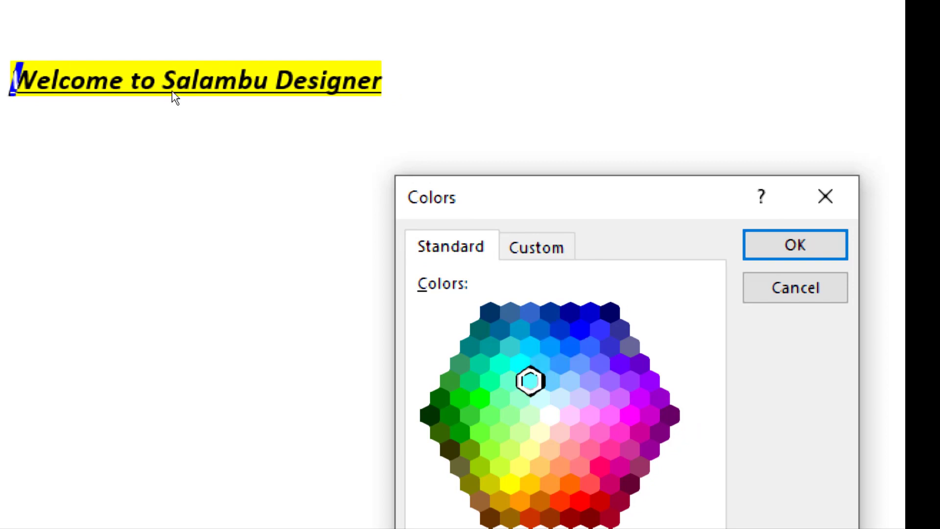
pyautogui.press('Escape')
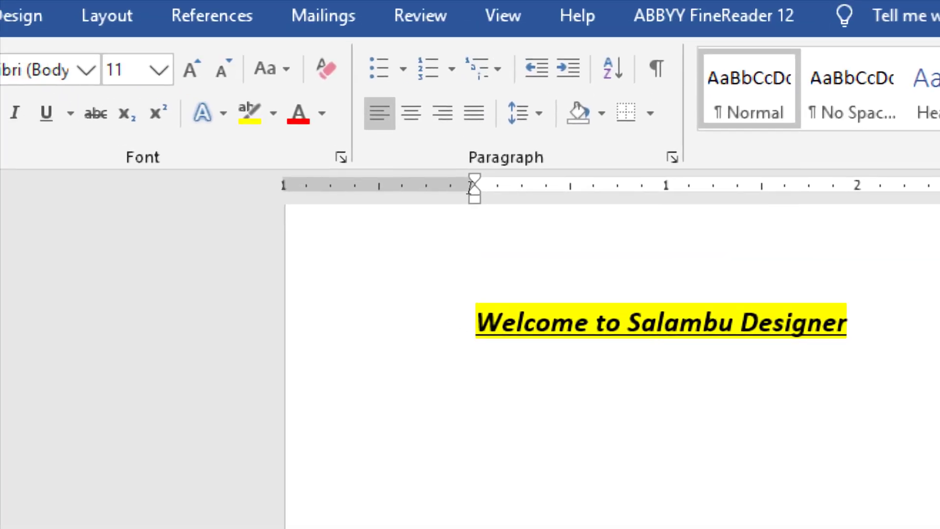
# - Select the whole line "Welcome to Salambu Designer" and set its font color to the orange theme color
pyautogui.tripleClick(325, 204)
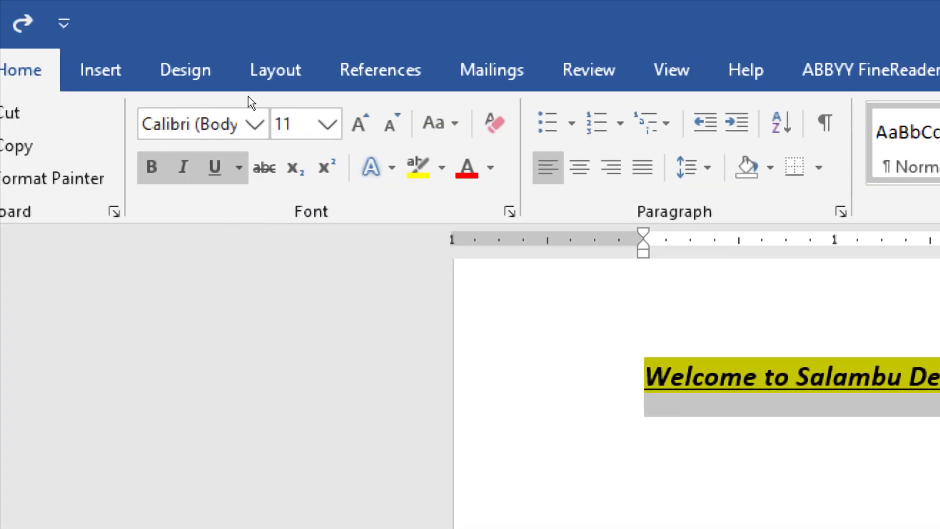
pyautogui.click(490, 168)
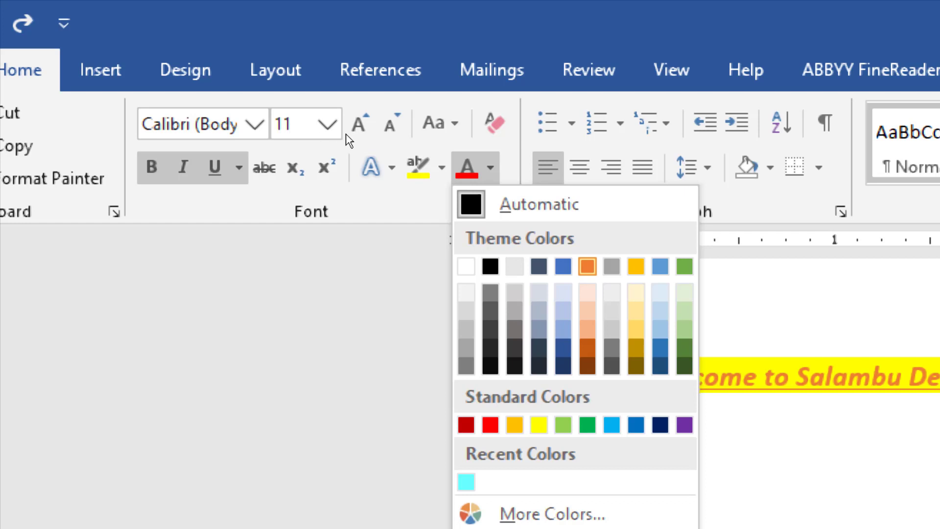
pyautogui.press('Return')
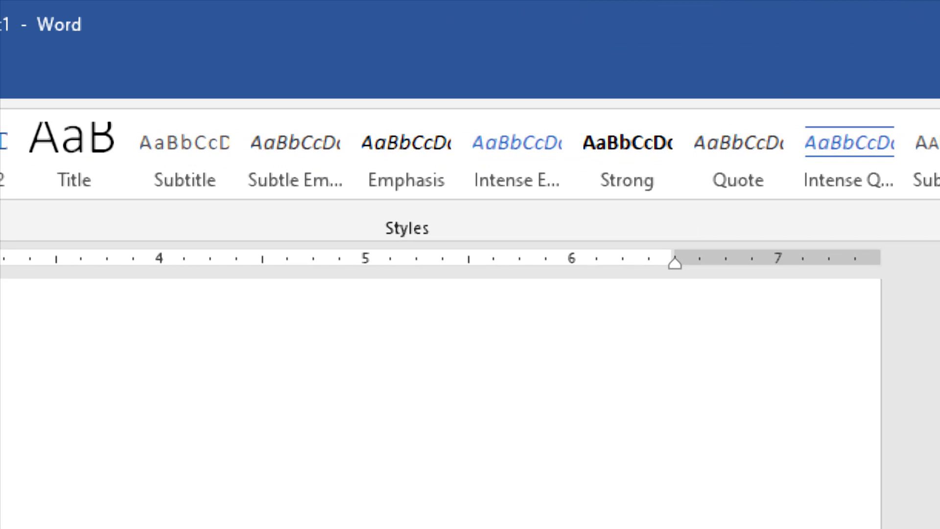
# - Search the document for "Welcome" by shortening the search term "Welcome to Salambu Designer"
pyautogui.hotkey('ctrl', 'f')
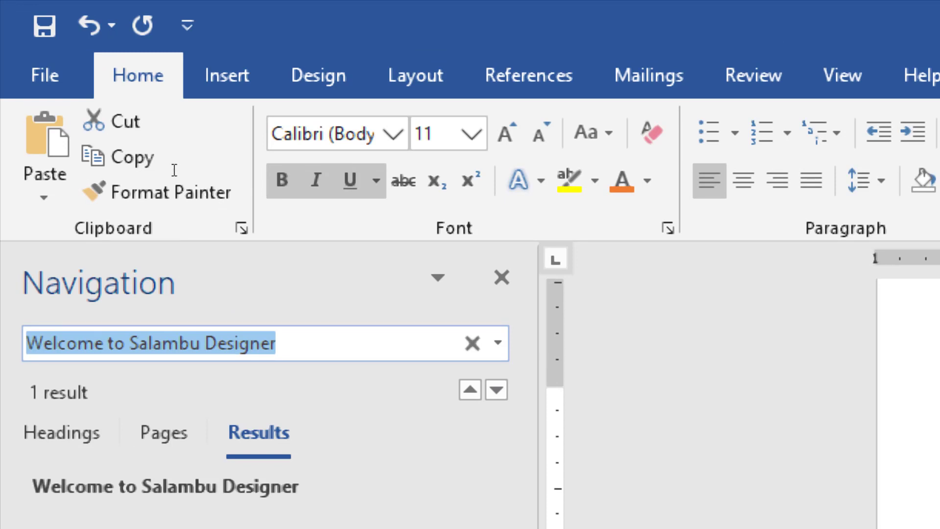
pyautogui.press('End')
pyautogui.press('BackSpace')
pyautogui.press('BackSpace')
pyautogui.press('BackSpace')
pyautogui.press('BackSpace')
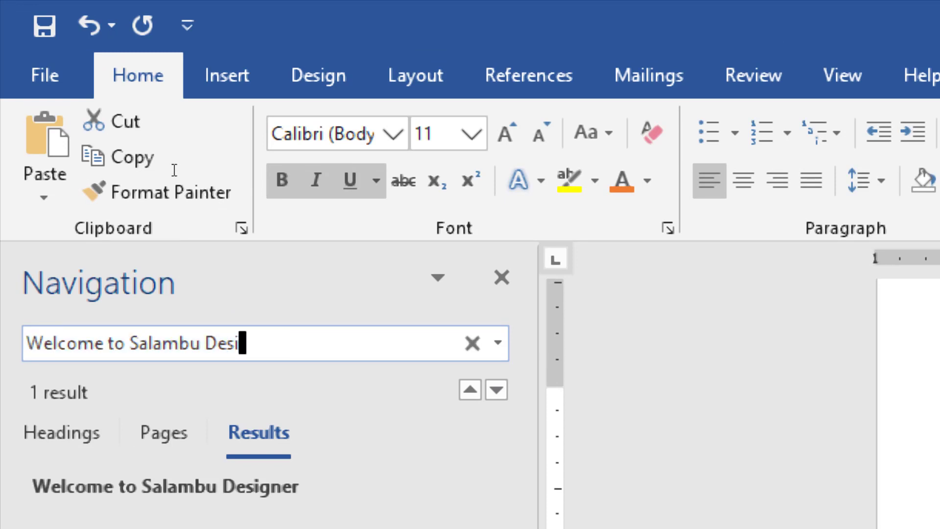
pyautogui.press('BackSpace')
pyautogui.press('BackSpace')
pyautogui.press('BackSpace')
pyautogui.press('BackSpace')
pyautogui.press('BackSpace')
pyautogui.press('BackSpace')
pyautogui.press('BackSpace')
pyautogui.press('BackSpace')
pyautogui.press('BackSpace')
pyautogui.press('BackSpace')
pyautogui.press('BackSpace')
pyautogui.press('BackSpace')
pyautogui.press('BackSpace')
pyautogui.press('BackSpace')
pyautogui.press('BackSpace')
pyautogui.press('BackSpace')
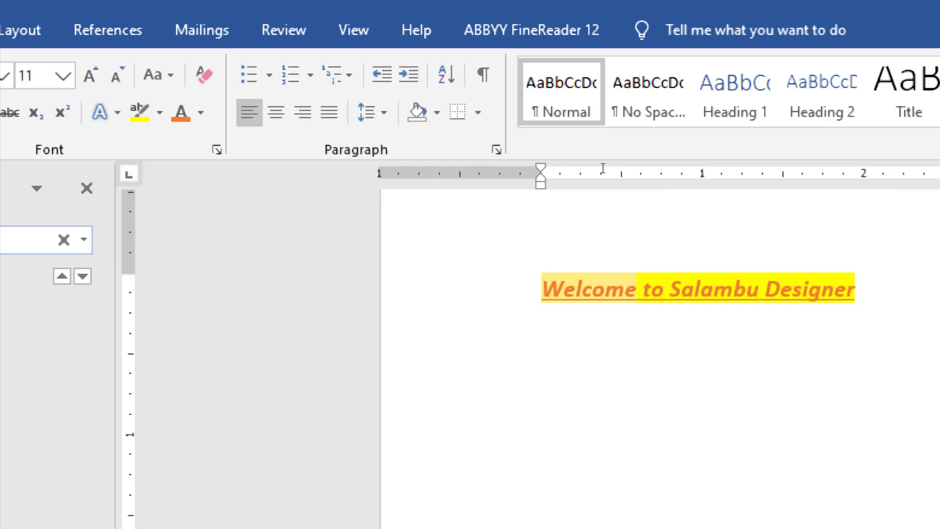
# - Select the whole line "Welcome to Salambu Designer" and remove its text highlight by choosing No Color
pyautogui.moveTo(857, 290); pyautogui.dragTo(540, 290)
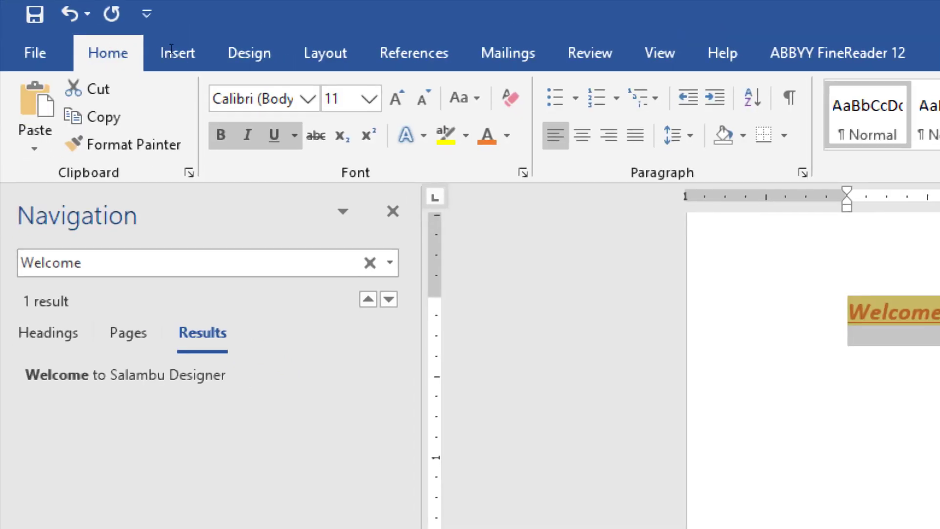
pyautogui.click(465, 136)
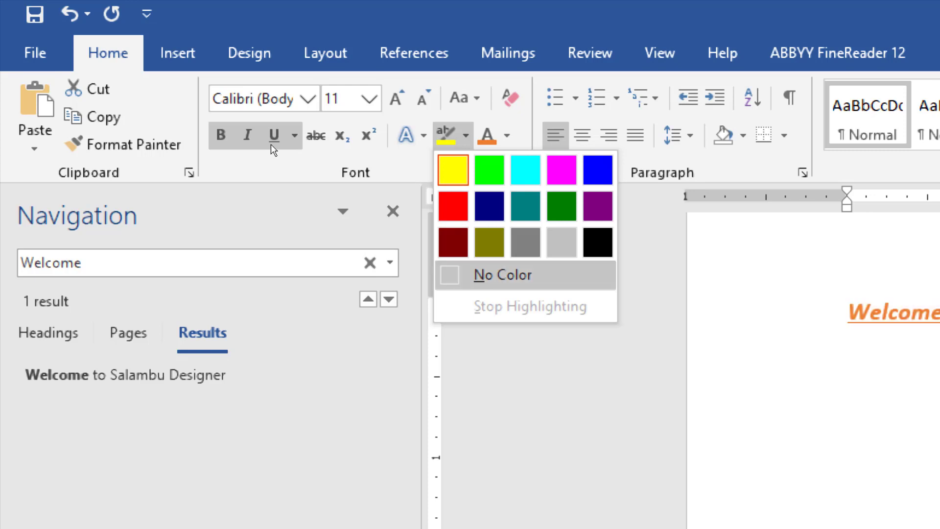
pyautogui.click(848, 312)
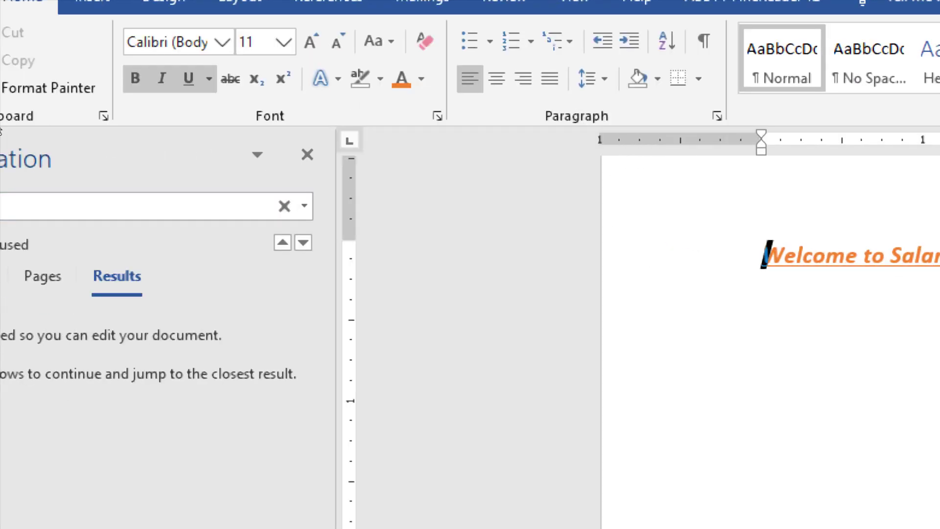
# - Open Find and Replace for replacing text and set the text to find to "Welcome"
pyautogui.click(906, 255)
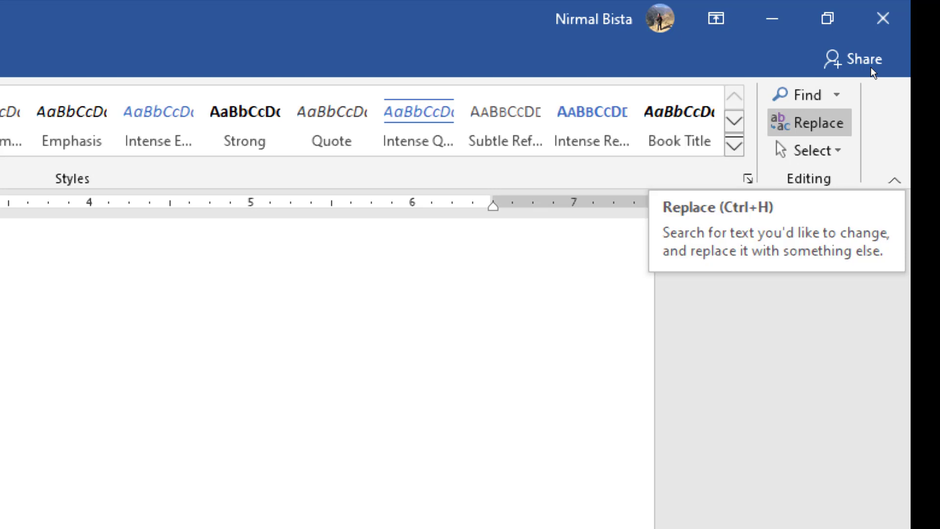
pyautogui.click(810, 123)
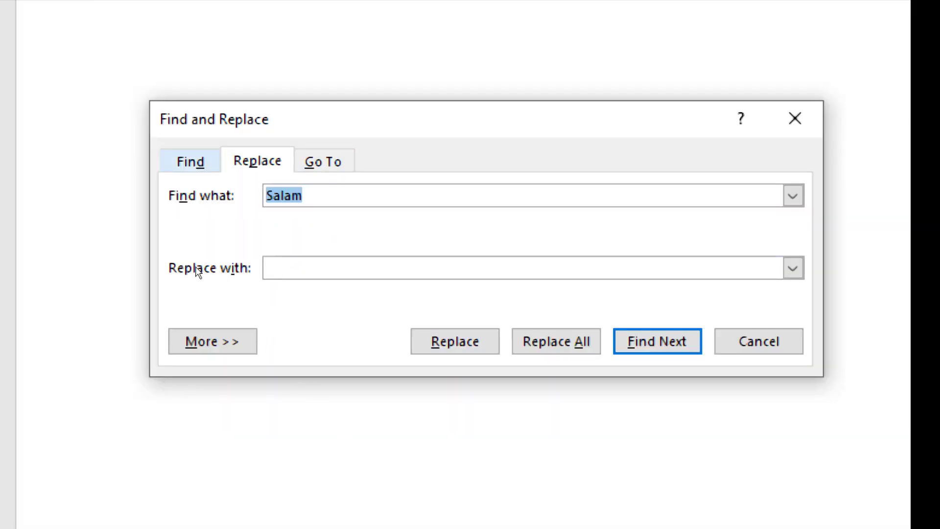
pyautogui.click(190, 162)
pyautogui.click(257, 162)
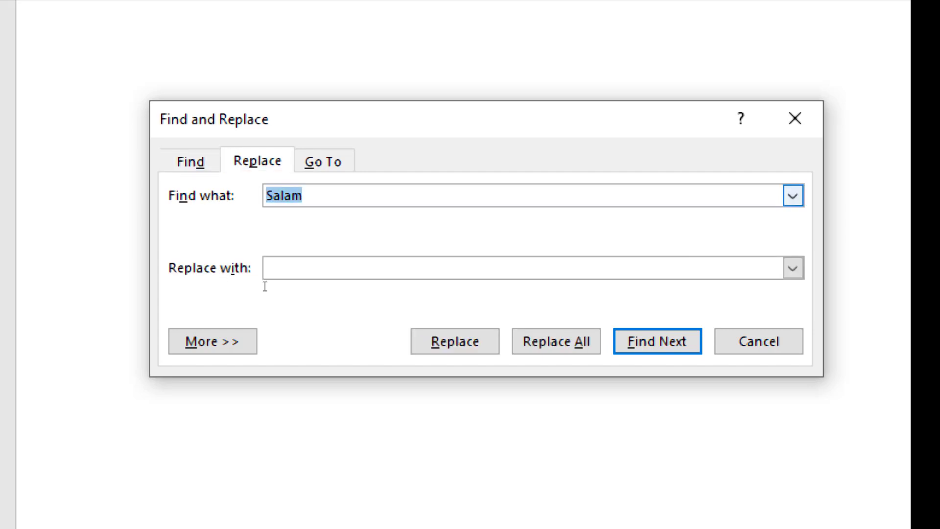
pyautogui.click(314, 195)
pyautogui.press('BackSpace')
pyautogui.press('BackSpace')
pyautogui.press('BackSpace')
pyautogui.press('BackSpace')
pyautogui.press('BackSpace')
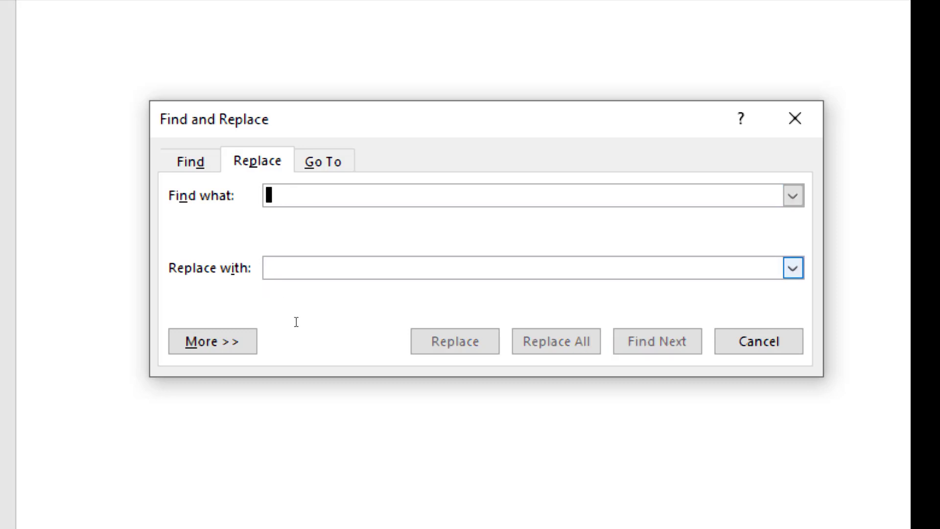
pyautogui.click(296, 267)
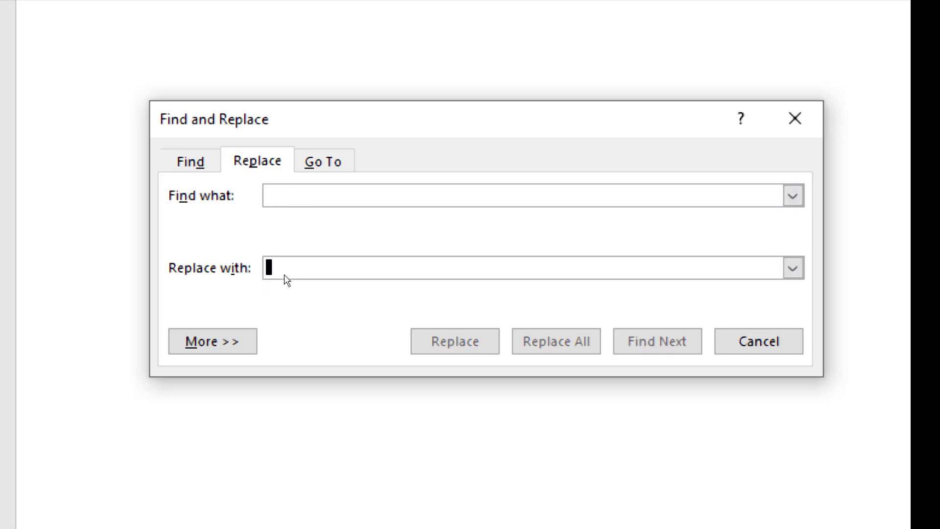
pyautogui.click(284, 196)
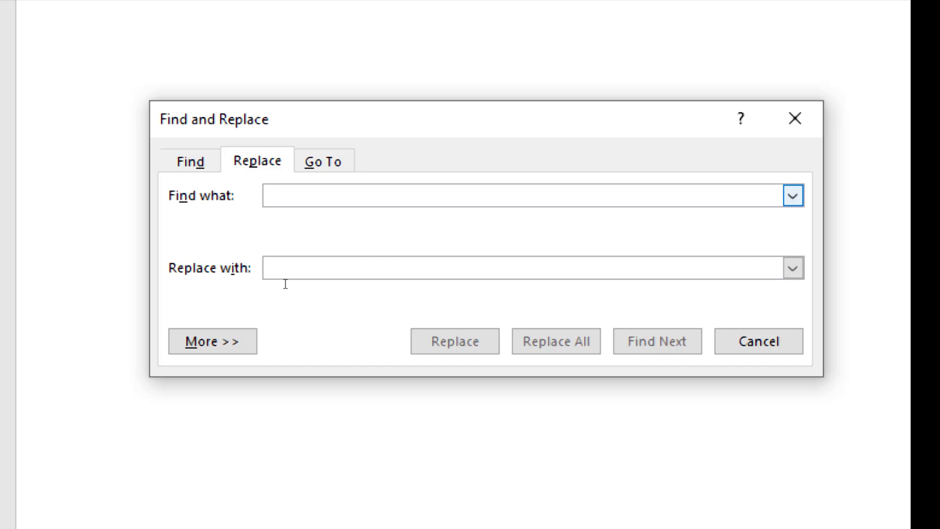
pyautogui.write('Welcome')
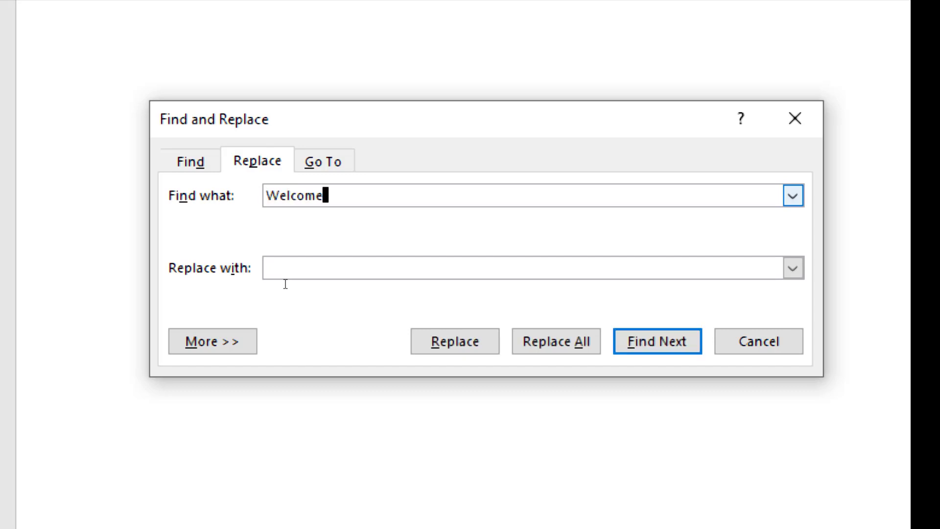
# - Set the replacement text to "Bye Bye" and replace all occurrences of "Welcome" in the document
pyautogui.click(285, 284)
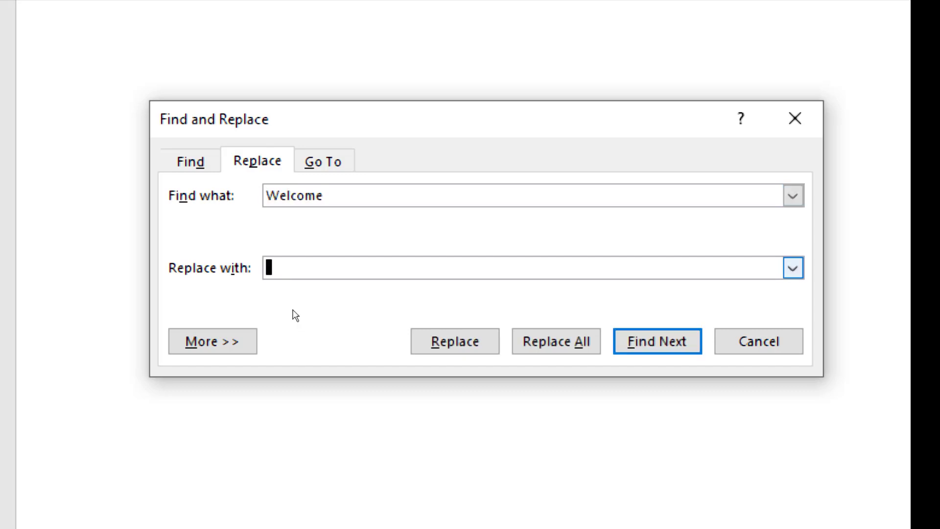
pyautogui.write('Bye Bye')
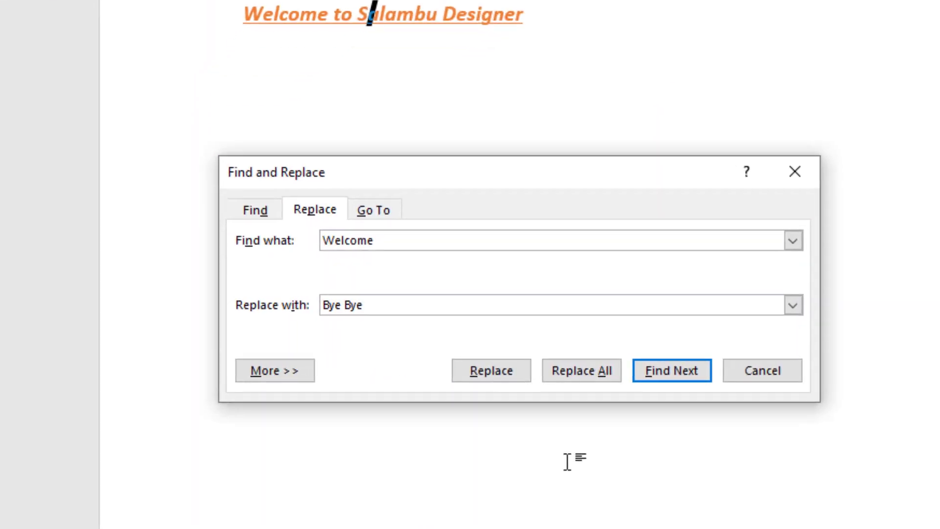
pyautogui.click(585, 375)
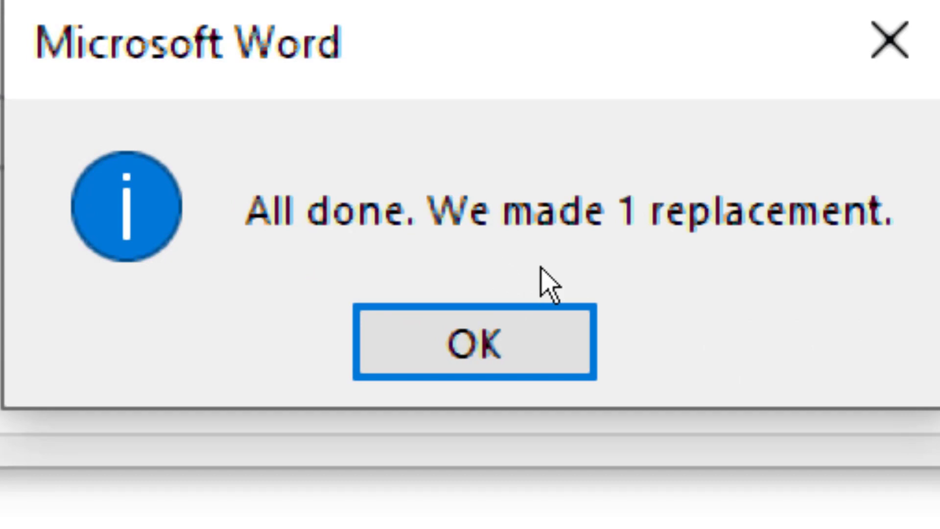
pyautogui.click(500, 333)
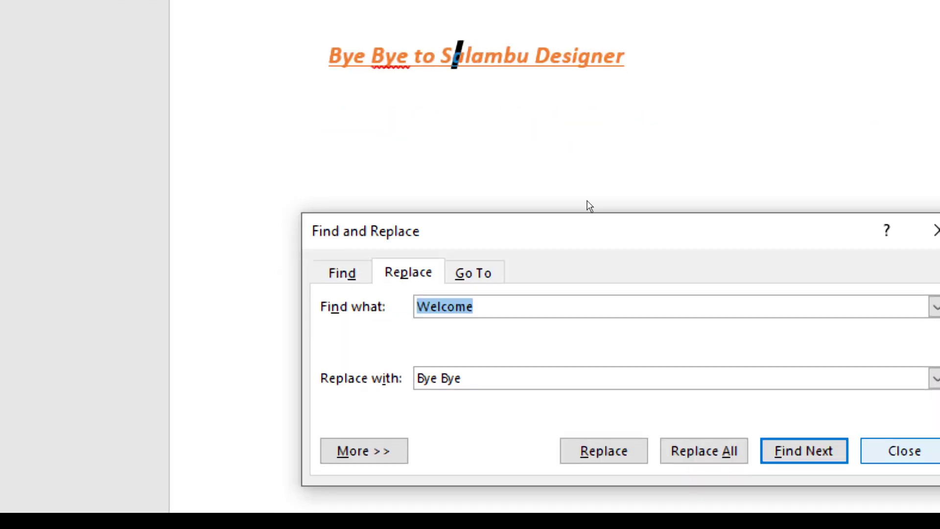
# - Close Find and Replace and view the available Select options for text and objects
pyautogui.click(934, 319)
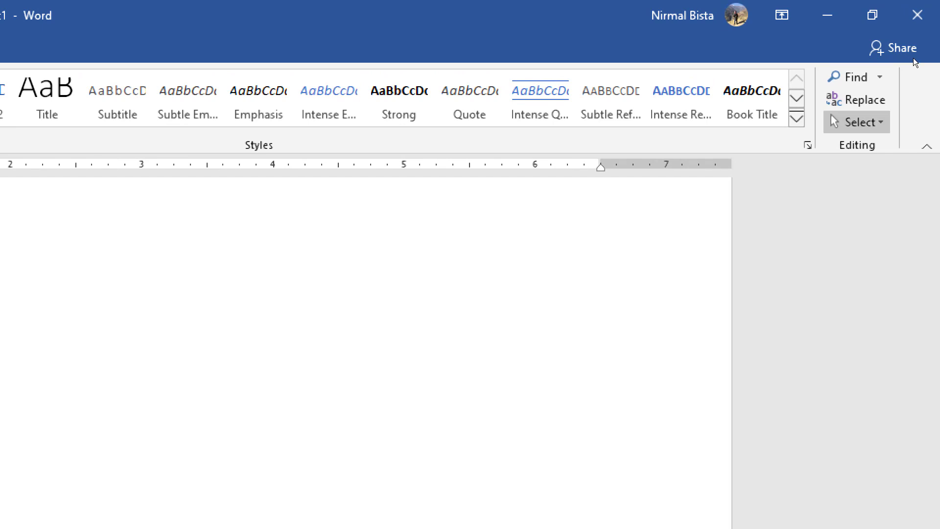
pyautogui.click(856, 122)
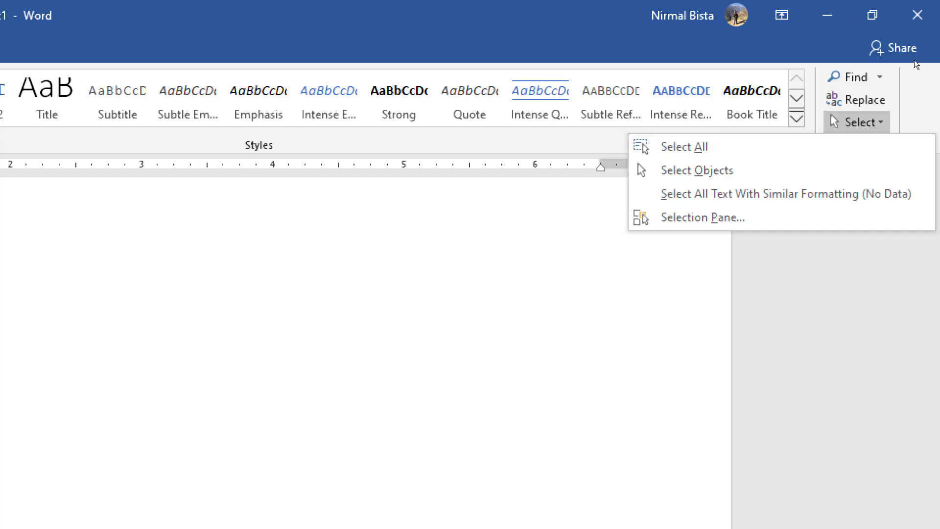
pyautogui.click(915, 64)
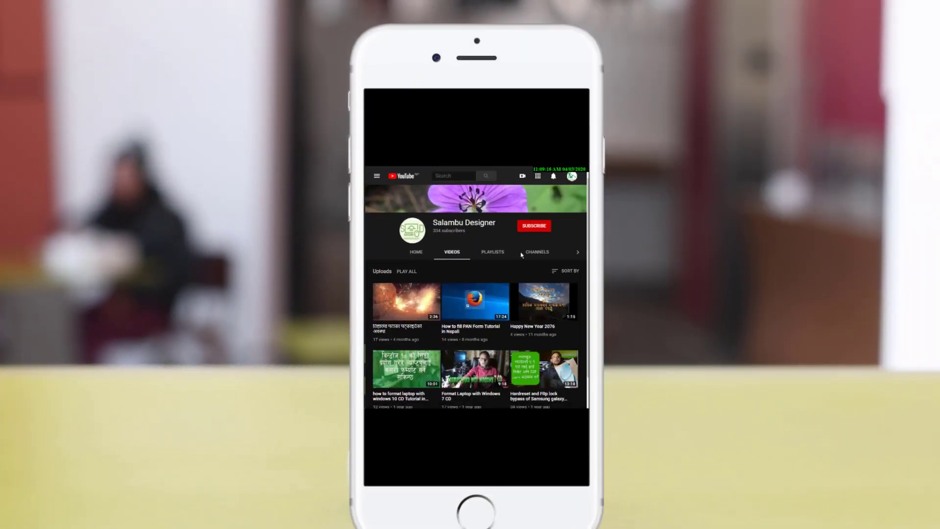
# - Switch to YouTube, subscribe to the Salambu Designer channel and set its notifications to All
pyautogui.scroll(-3, 521, 255)
pyautogui.scroll(3, 522, 254)
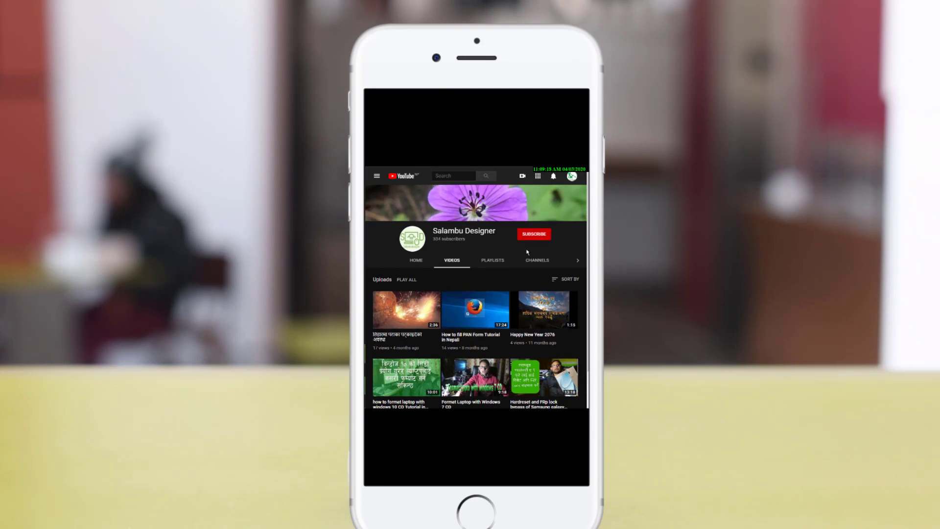
pyautogui.click(536, 239)
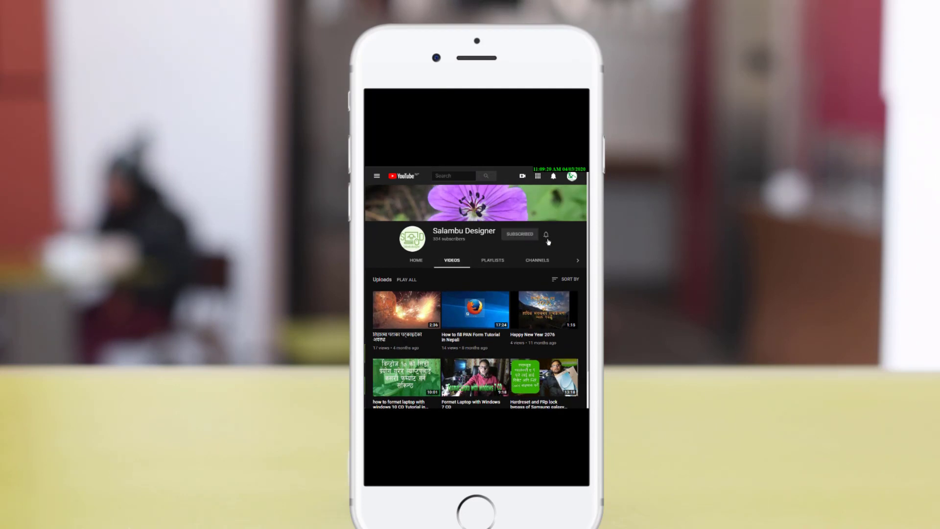
pyautogui.click(546, 235)
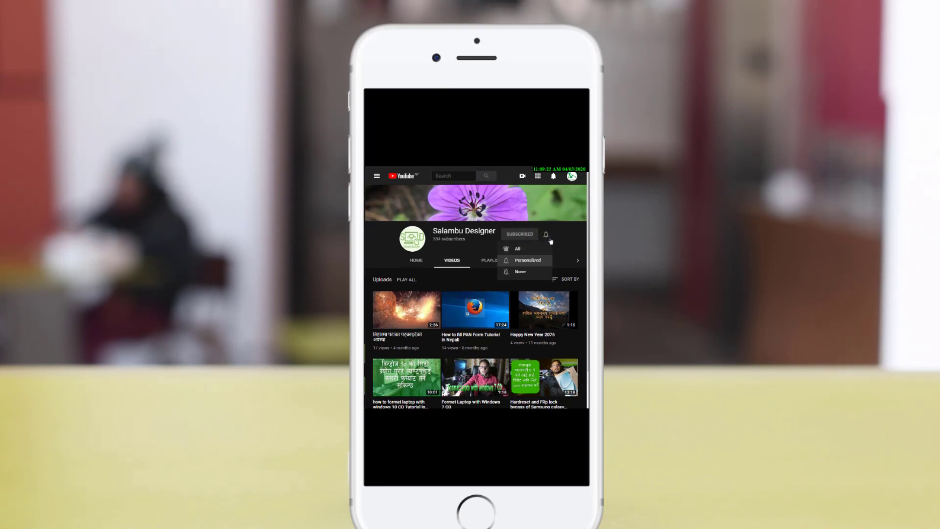
pyautogui.click(523, 254)
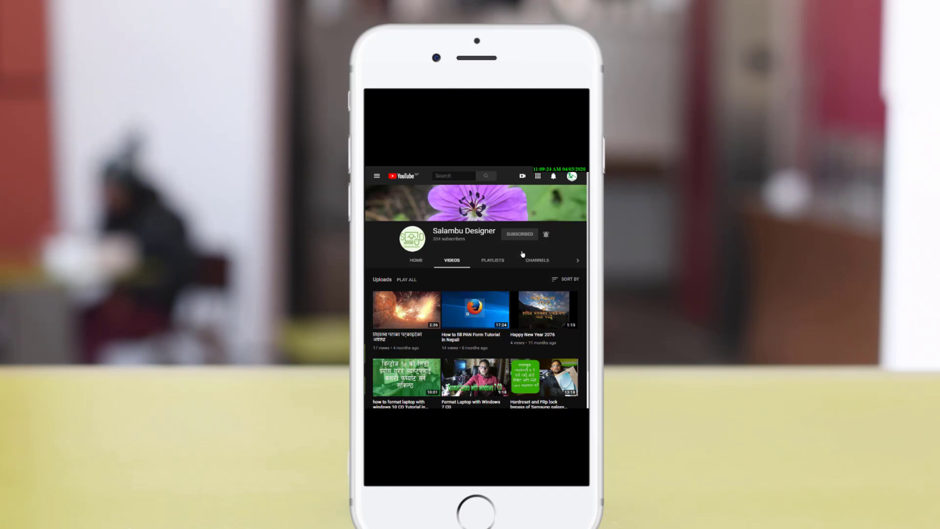